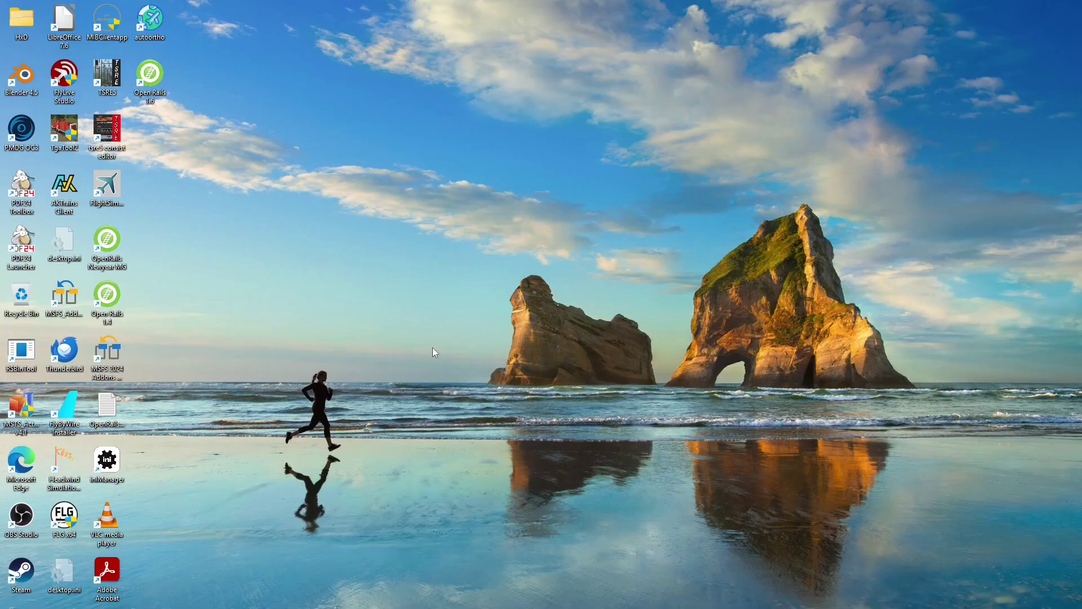
{"action": "mouse_move", "coordinate": [264, 599]}
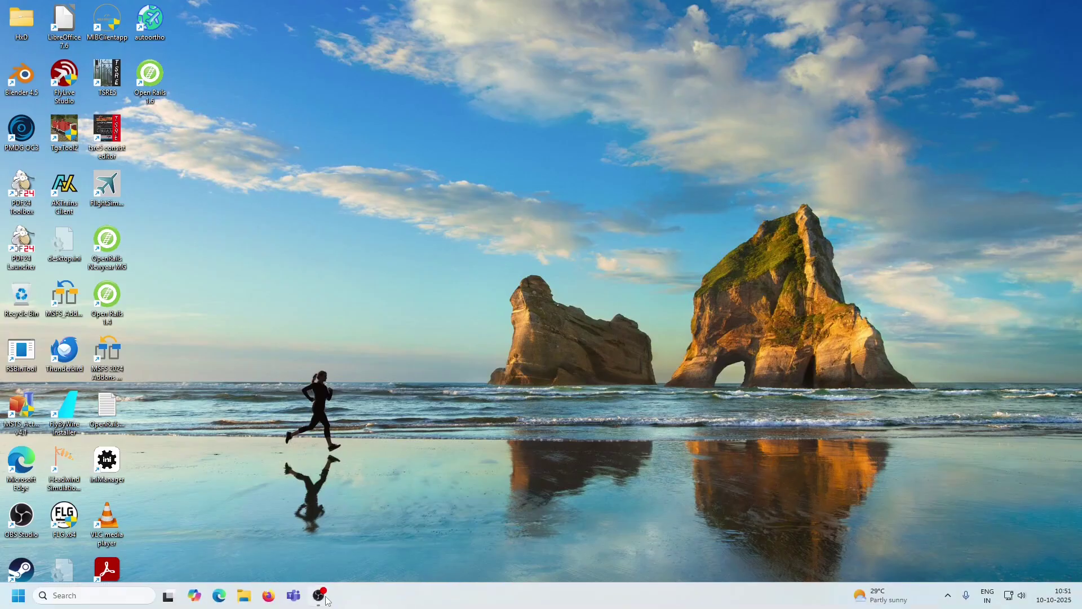
{"action": "left_click", "coordinate": [269, 596]}
{"action": "type", "text": "WWW.OPENRAILS.ORG"}
- Download Open.Rails.1.6.Setup.exe into the OR trainsim folder, replacing the older copy
{"action": "key", "text": "Return"}
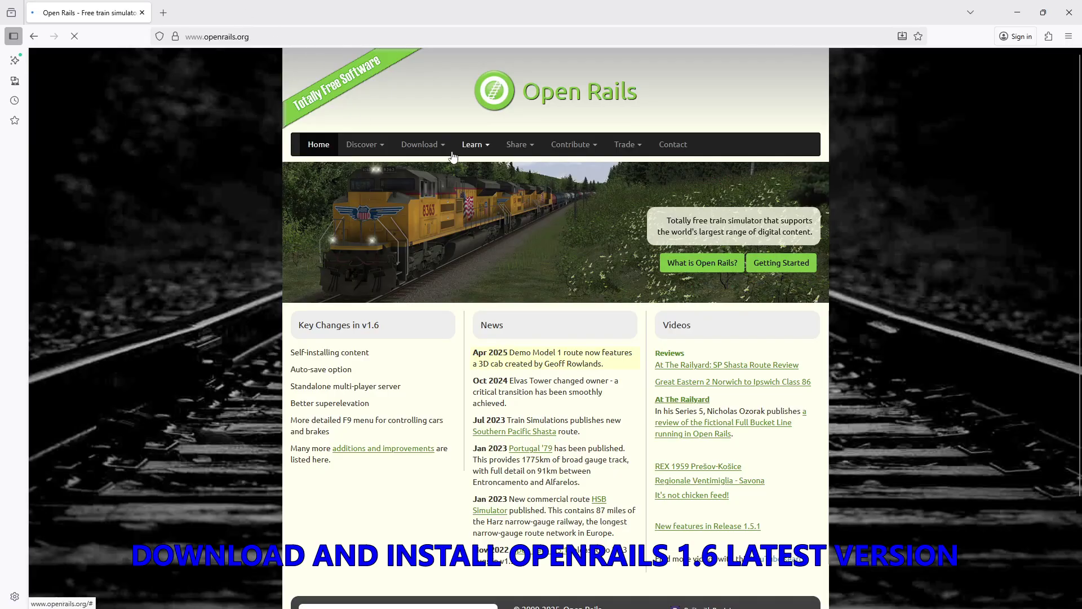
{"action": "left_click", "coordinate": [434, 164]}
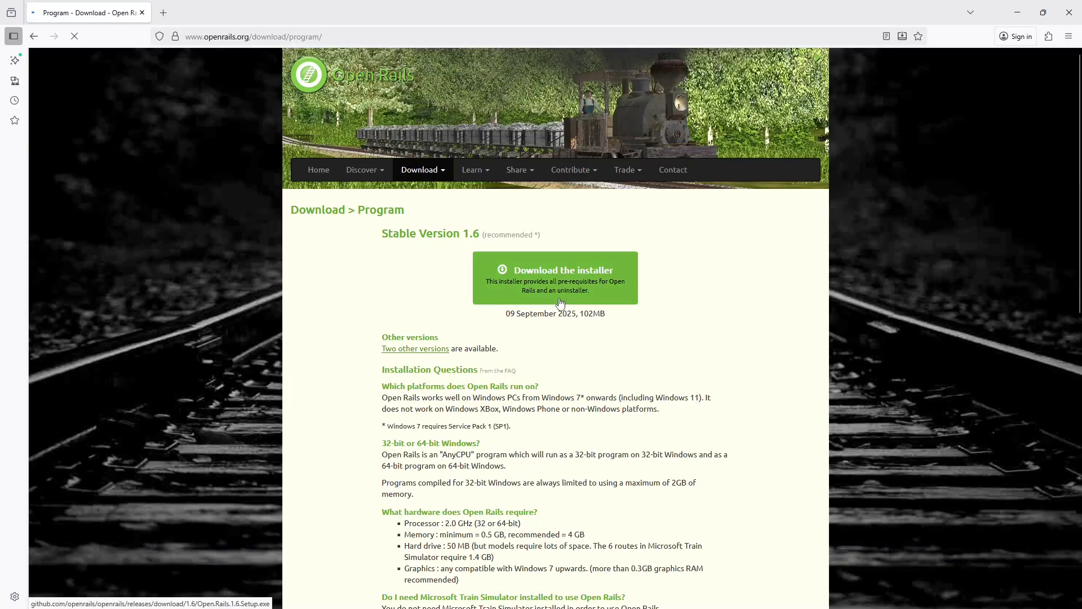
{"action": "left_click", "coordinate": [556, 273]}
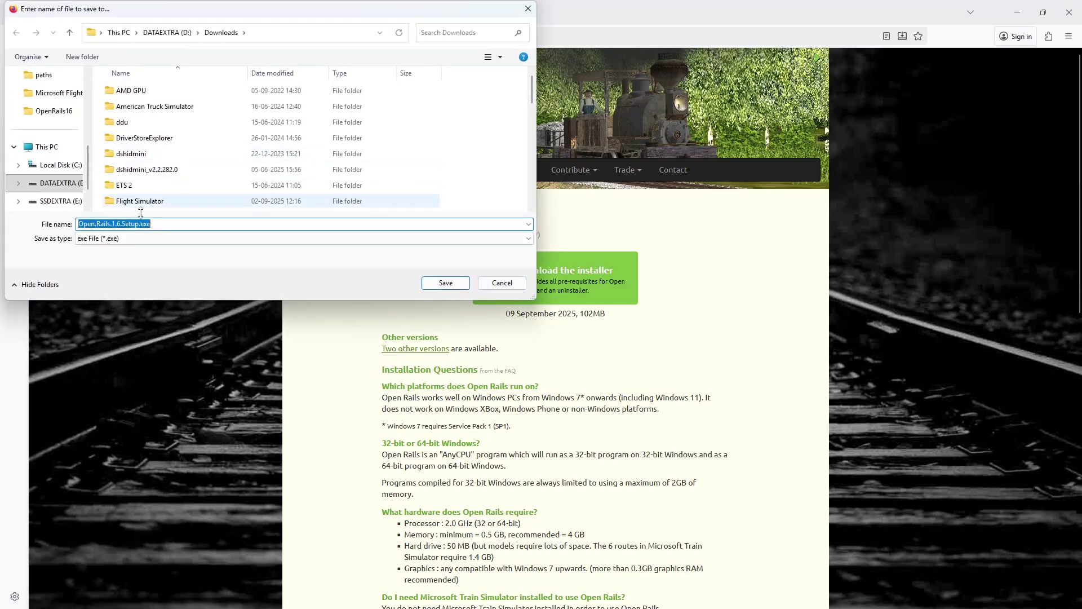
{"action": "scroll", "coordinate": [159, 113], "scroll_direction": "down", "scroll_amount": 1}
{"action": "double_click", "coordinate": [141, 186]}
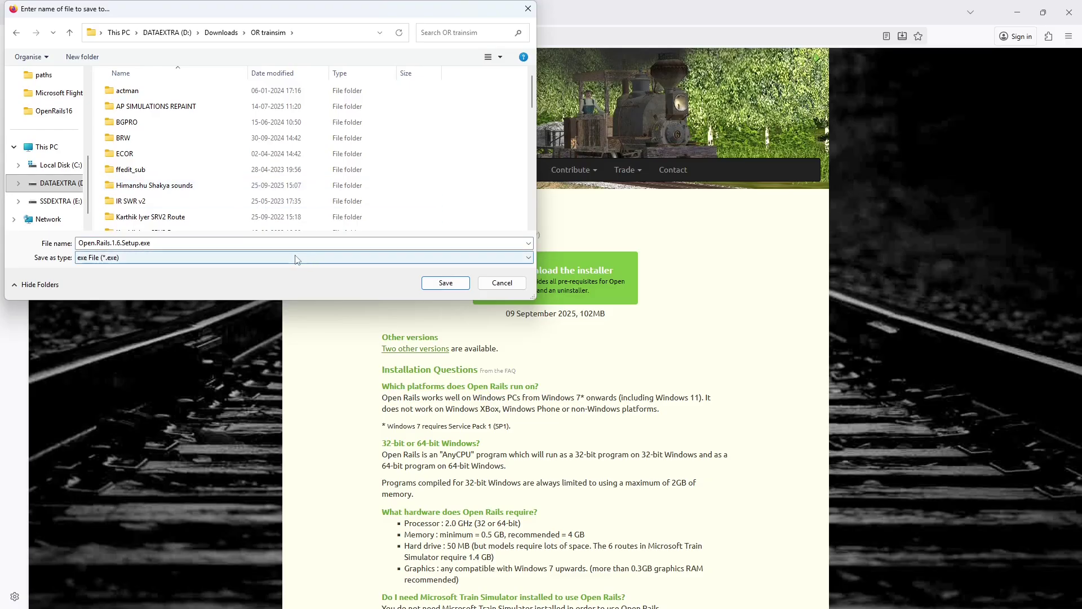
{"action": "left_click", "coordinate": [451, 283]}
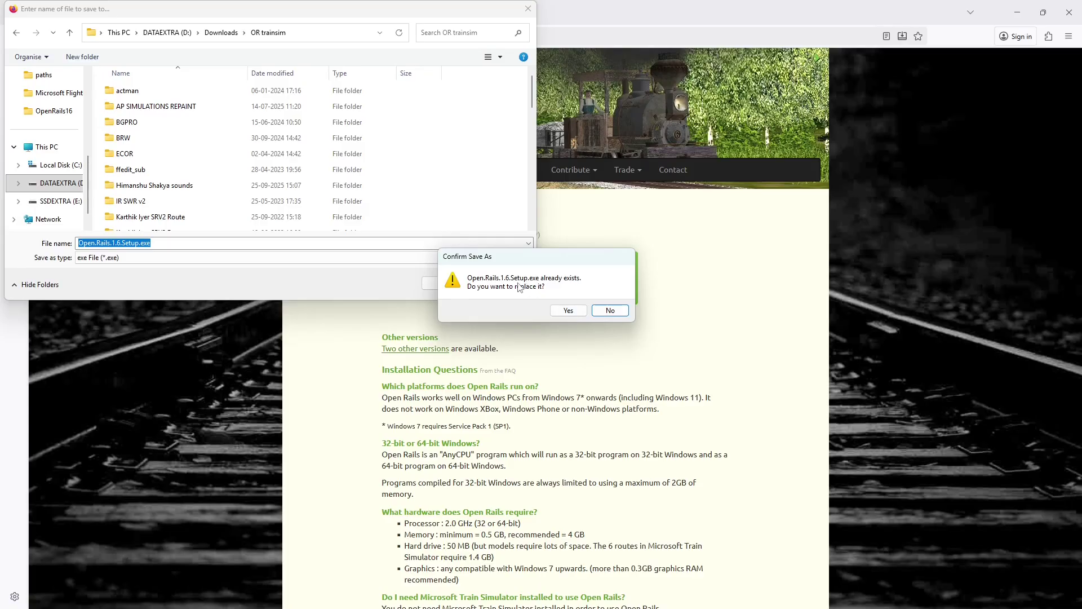
{"action": "left_click", "coordinate": [576, 310]}
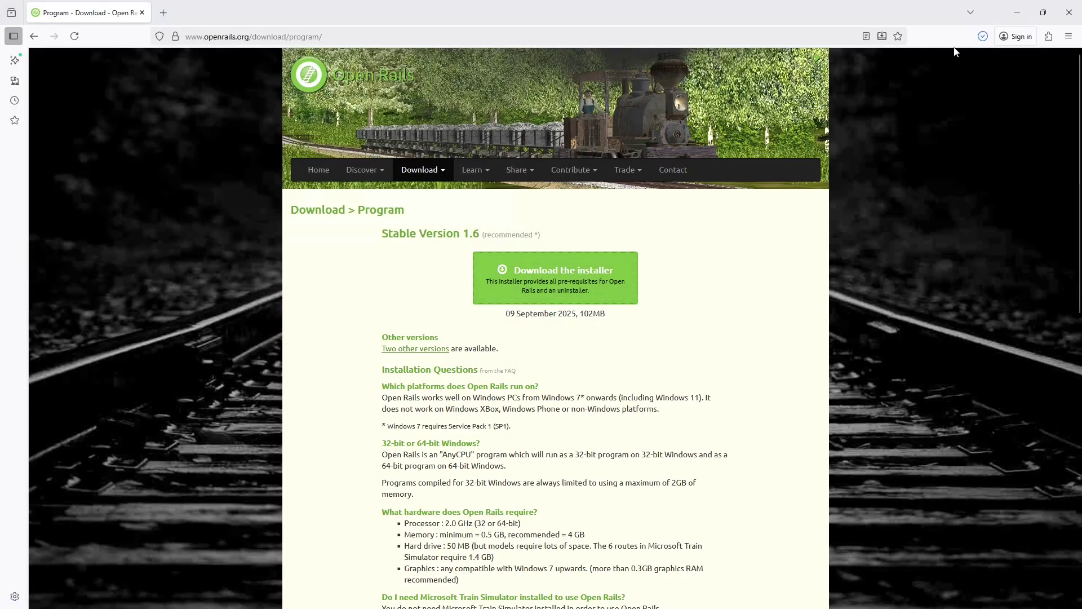
{"action": "left_click", "coordinate": [984, 36]}
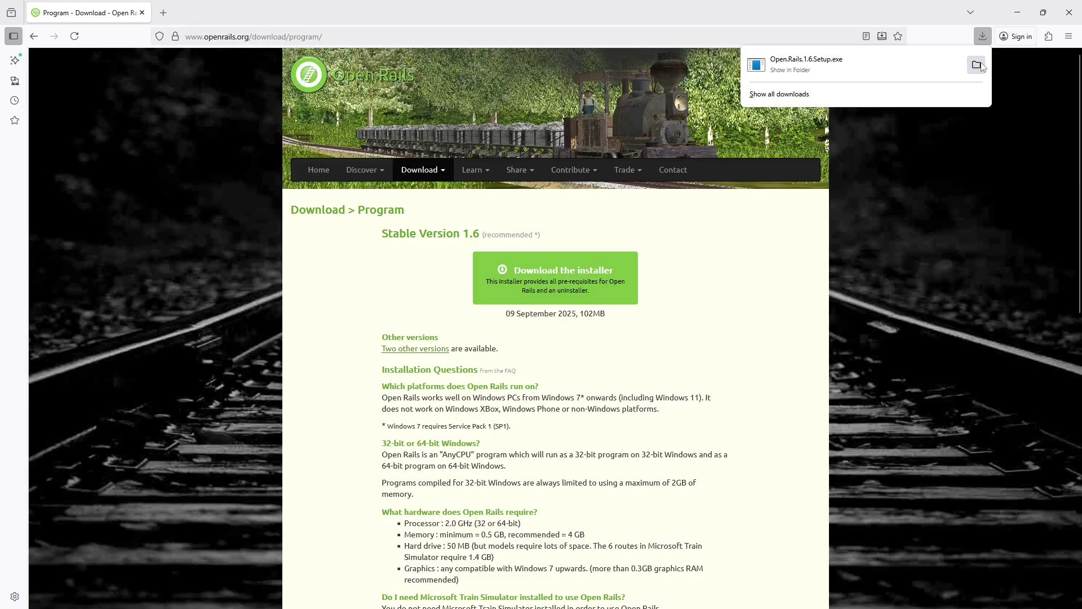
- Run the downloaded Open Rails 1.6 installer in English and accept the license agreement
{"action": "left_click", "coordinate": [982, 66]}
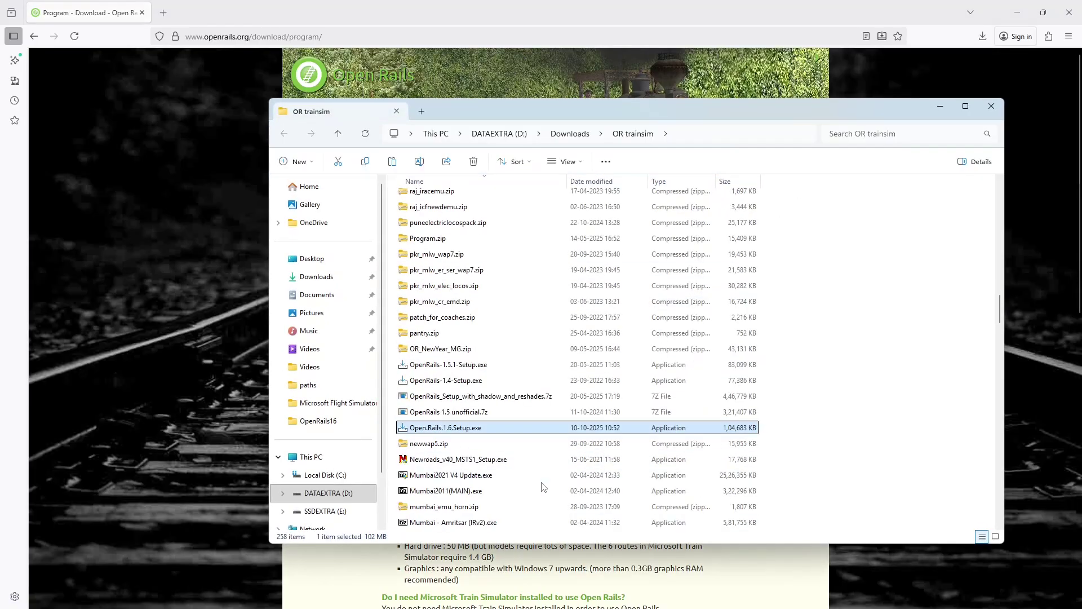
{"action": "scroll", "coordinate": [544, 487], "scroll_direction": "down", "scroll_amount": 1}
{"action": "double_click", "coordinate": [467, 383]}
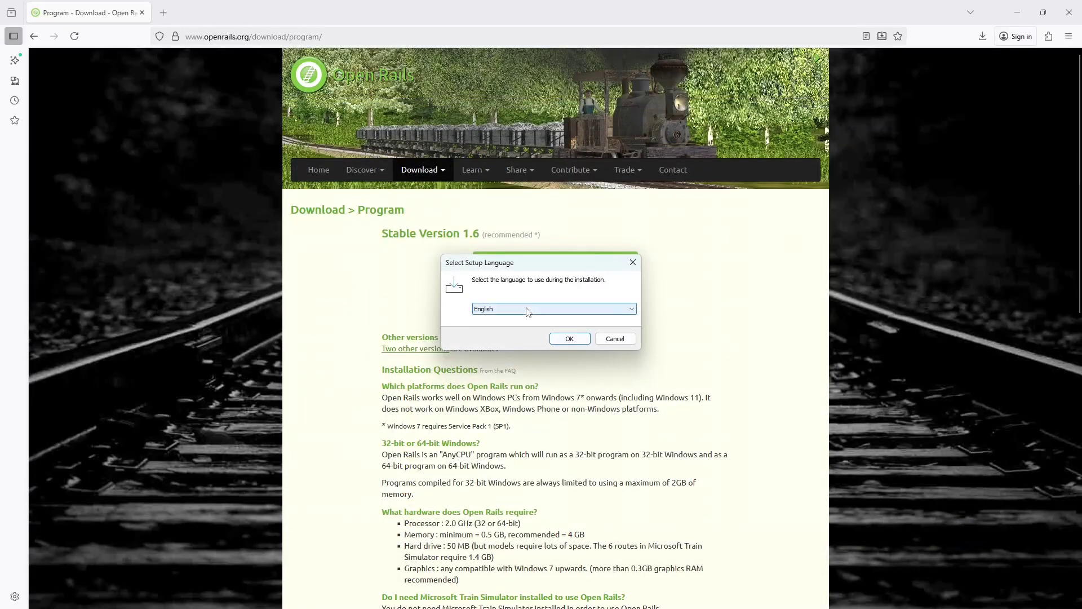
{"action": "left_click", "coordinate": [568, 340]}
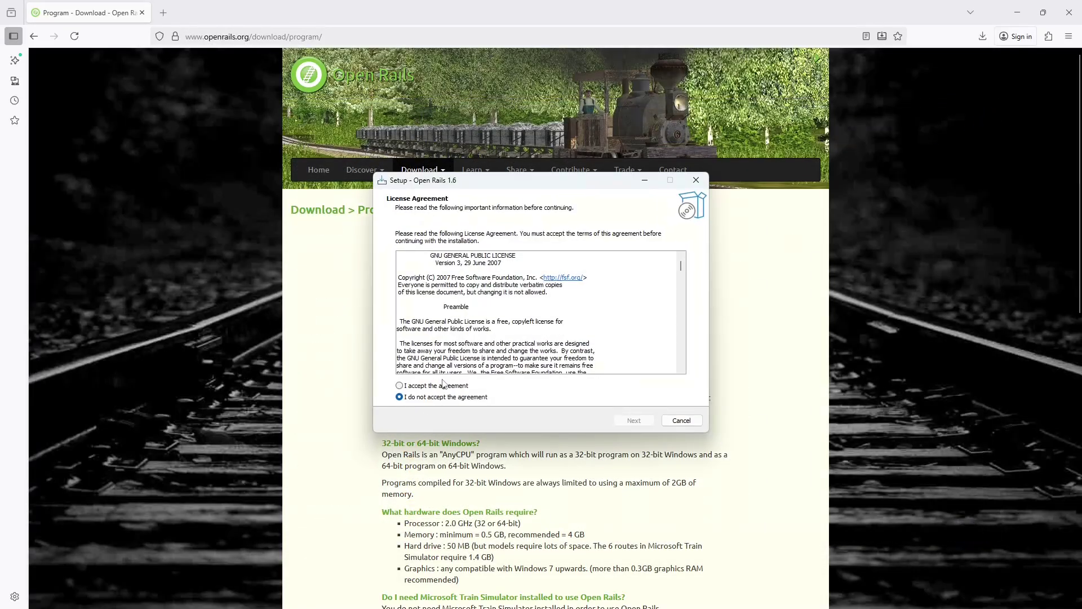
{"action": "left_click", "coordinate": [437, 386]}
{"action": "left_click", "coordinate": [638, 420]}
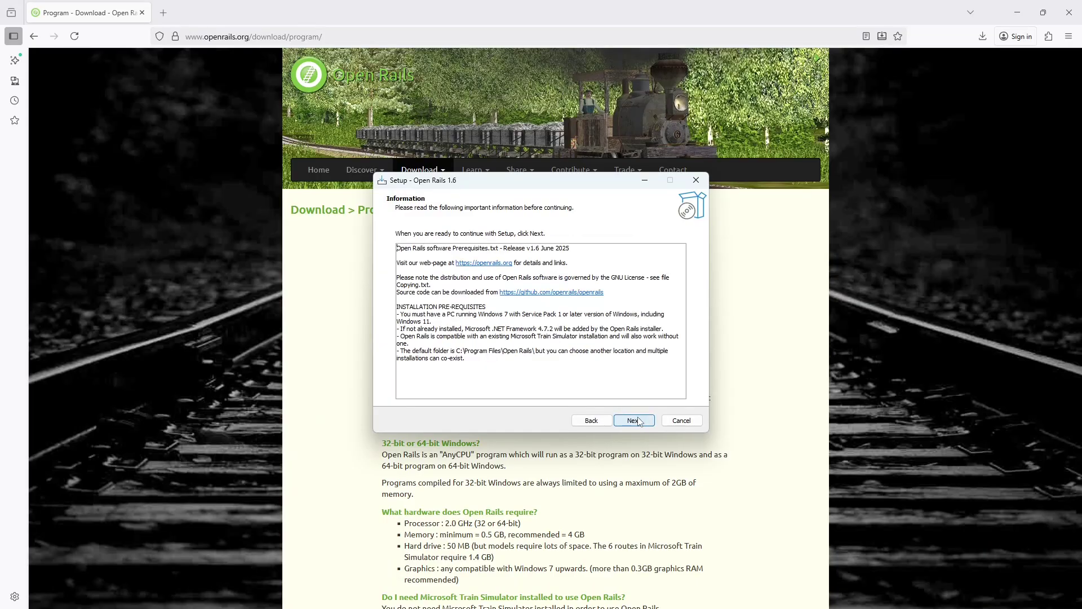
{"action": "left_click", "coordinate": [638, 421]}
- Set the install folder to D:\OpenRails16, decline the existing folder, and cancel setup
{"action": "left_click", "coordinate": [405, 275]}
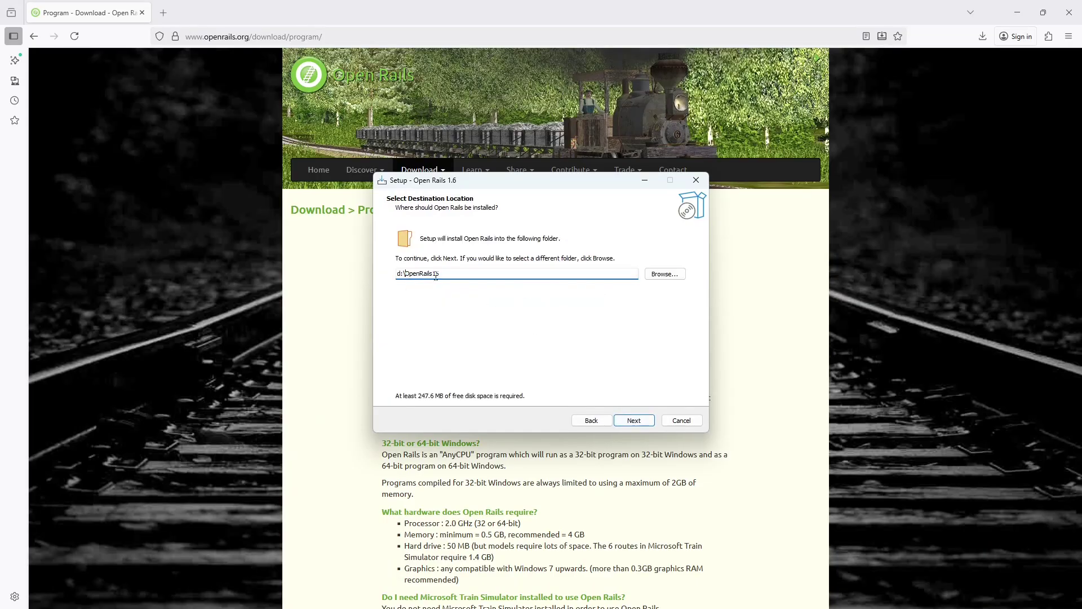
{"action": "type", "text": "D"}
{"action": "left_click", "coordinate": [643, 421]}
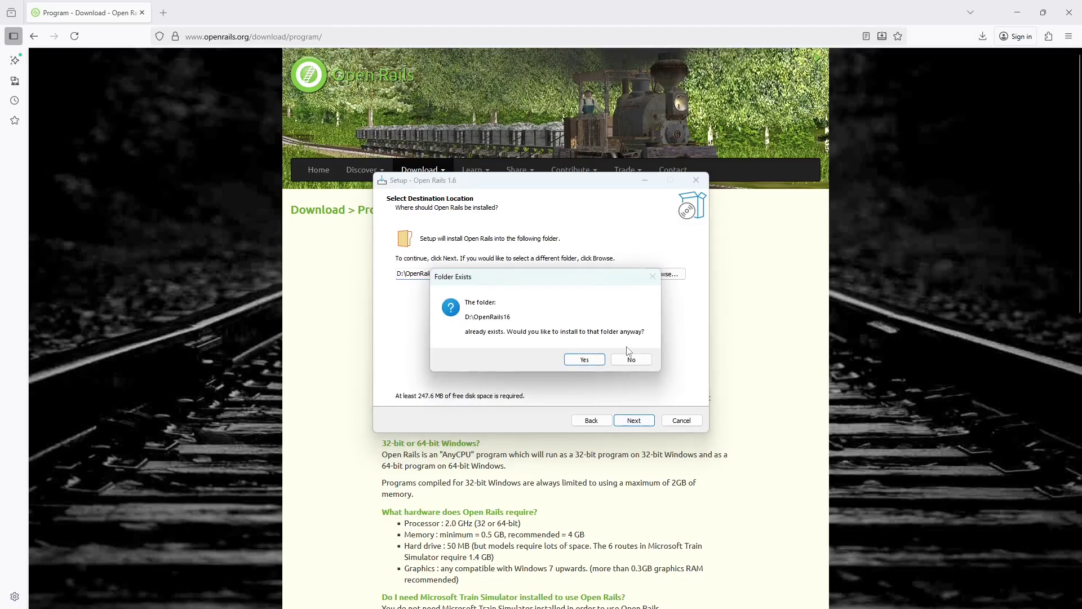
{"action": "left_click", "coordinate": [631, 359]}
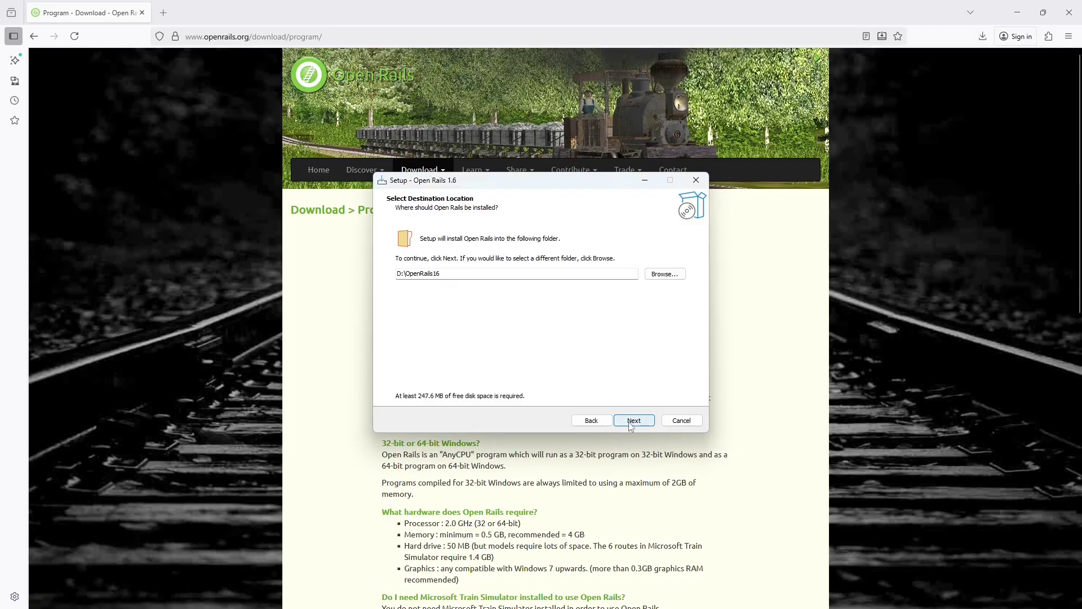
{"action": "left_click", "coordinate": [665, 422]}
{"action": "left_click", "coordinate": [582, 367]}
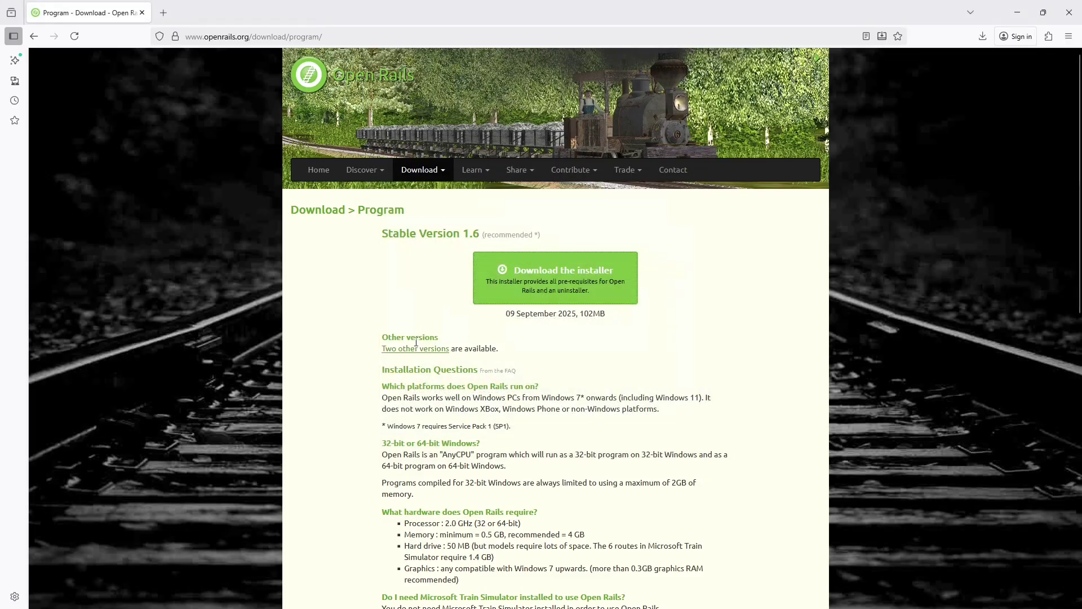
- From reshade.me, save ReShade_Setup_6.6.0.exe to Downloads, replacing the existing copy
{"action": "left_click", "coordinate": [236, 36]}
{"action": "type", "text": "r"}
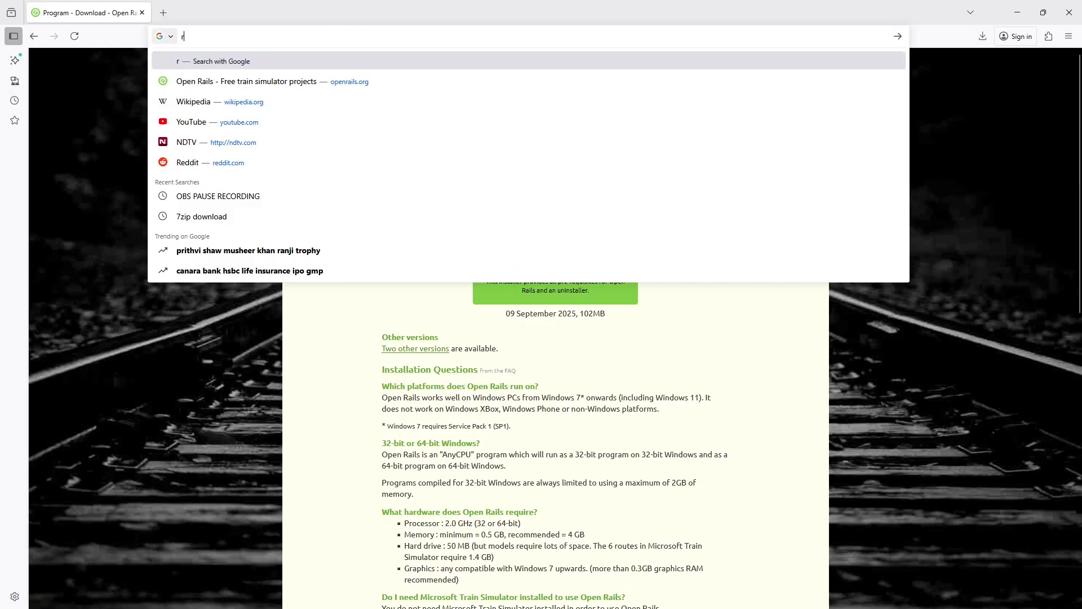
{"action": "type", "text": "eshade.me"}
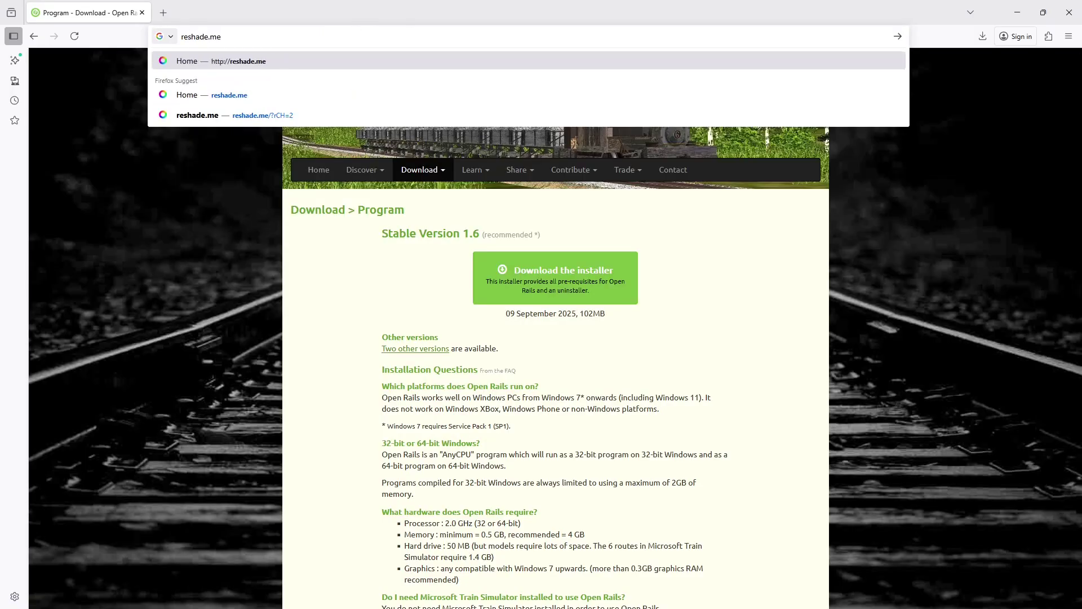
{"action": "key", "text": "Return"}
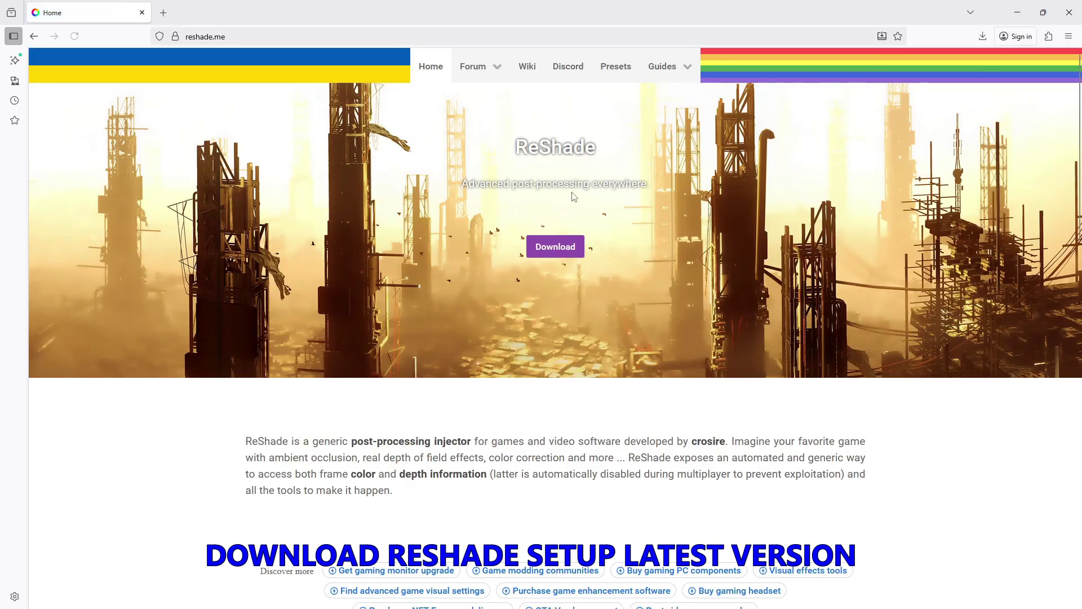
{"action": "left_click", "coordinate": [556, 248]}
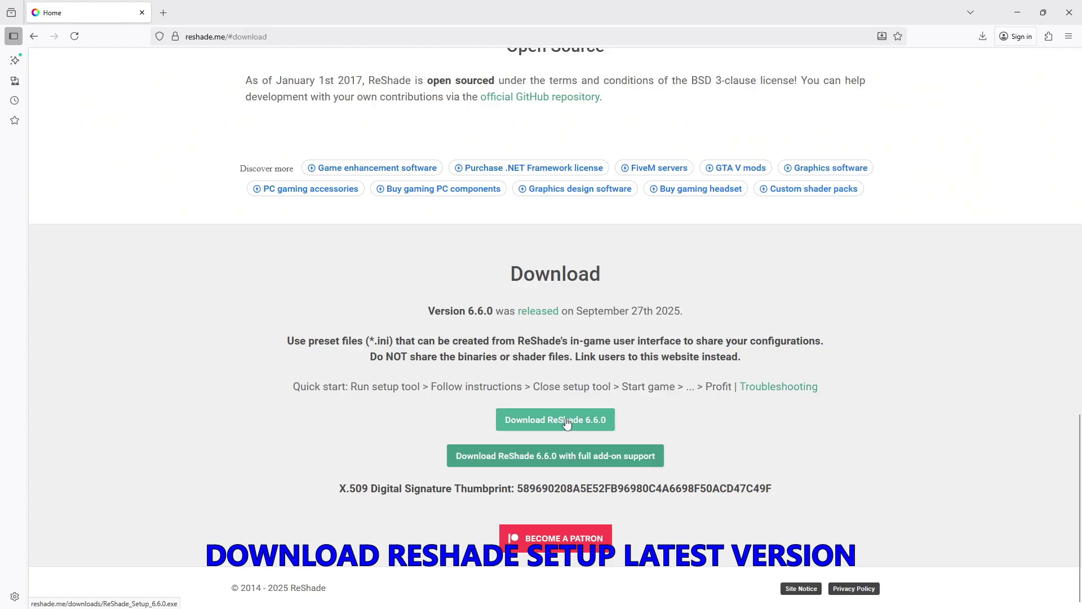
{"action": "key", "text": "alt+Tab"}
{"action": "key", "text": "alt+Tab"}
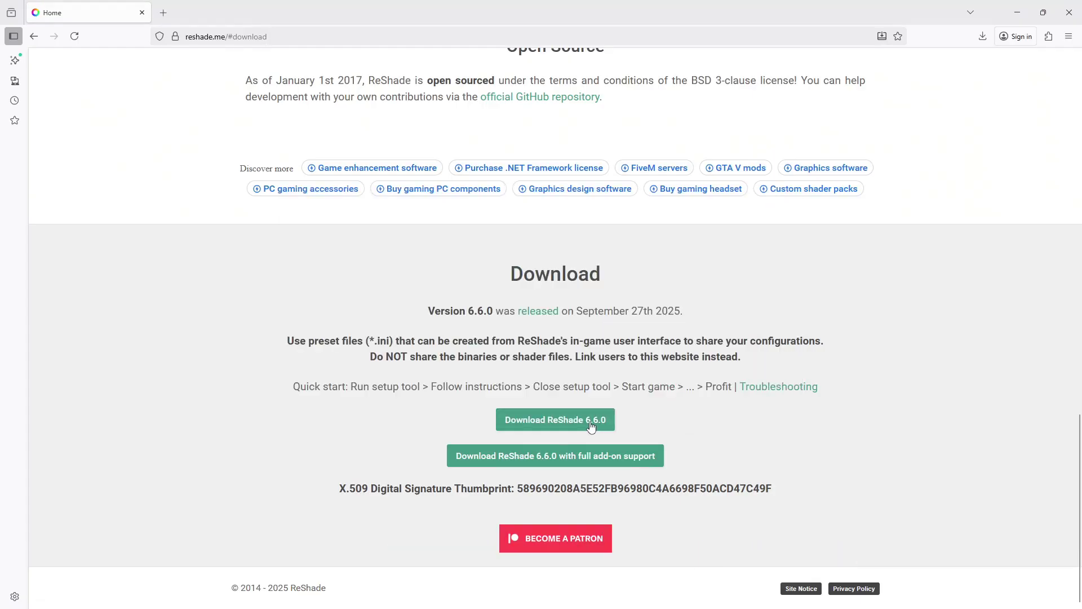
{"action": "left_click", "coordinate": [590, 421]}
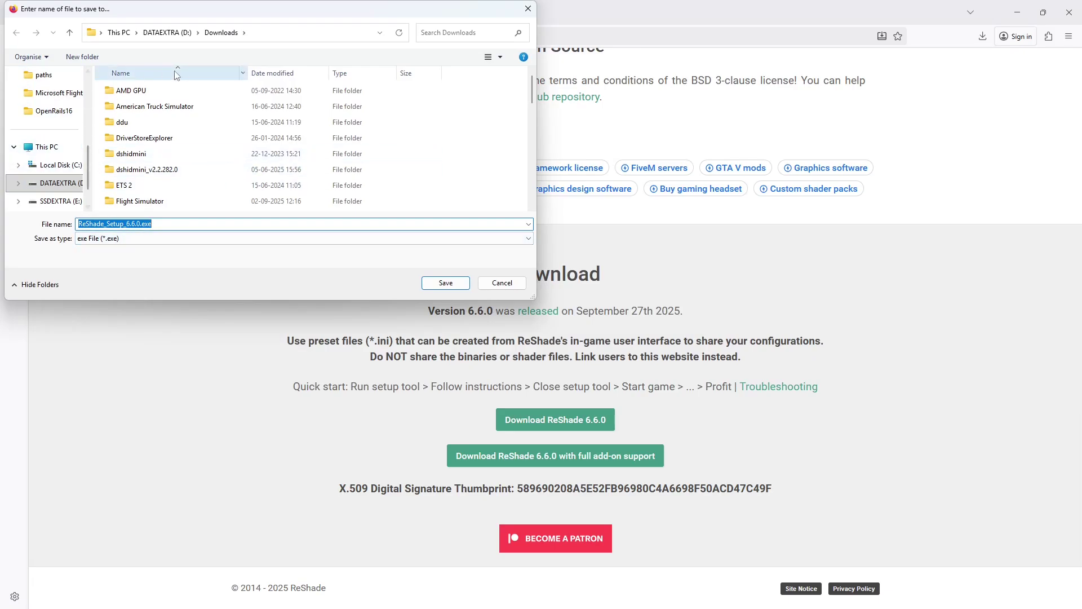
{"action": "left_click", "coordinate": [440, 283]}
{"action": "left_click", "coordinate": [568, 310]}
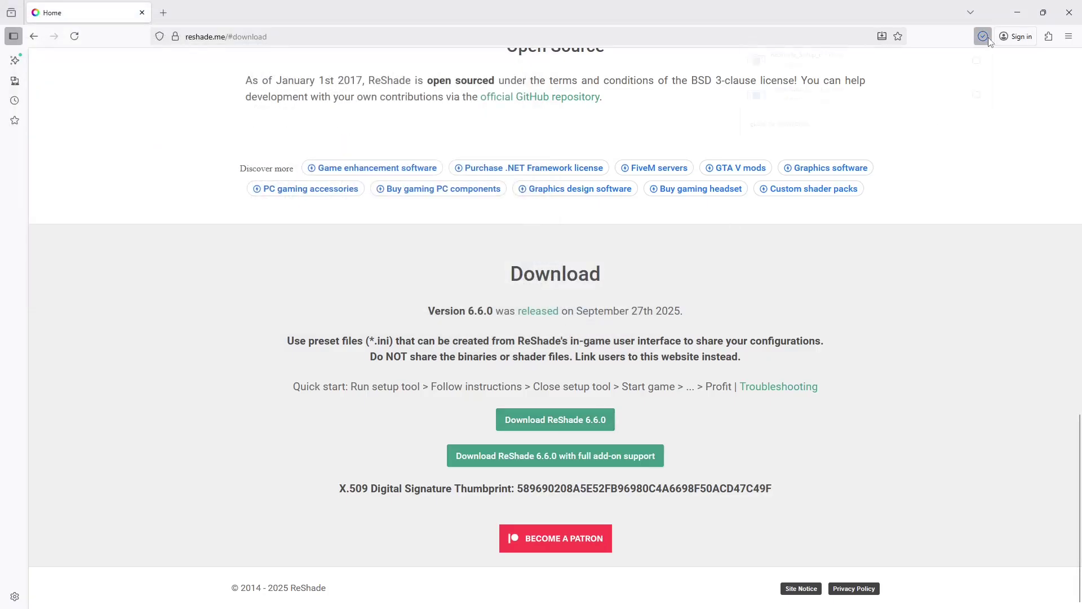
{"action": "left_click", "coordinate": [976, 69]}
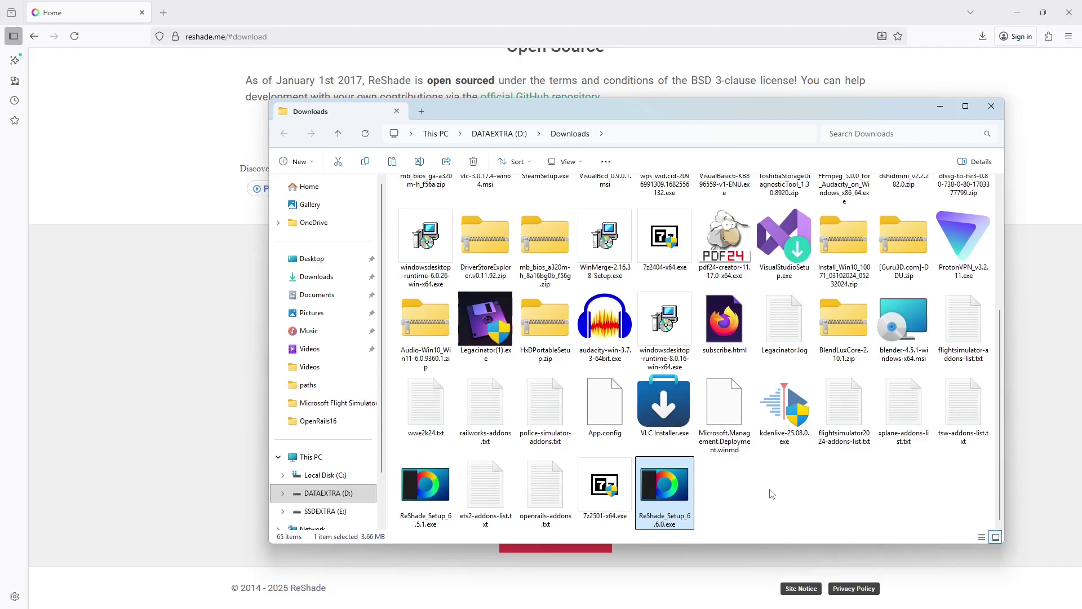
{"action": "left_click", "coordinate": [109, 324]}
- Search '7zip download', save the 64-bit 7z2501-x64.exe to Downloads over the old copy, and run it
{"action": "left_click", "coordinate": [161, 13]}
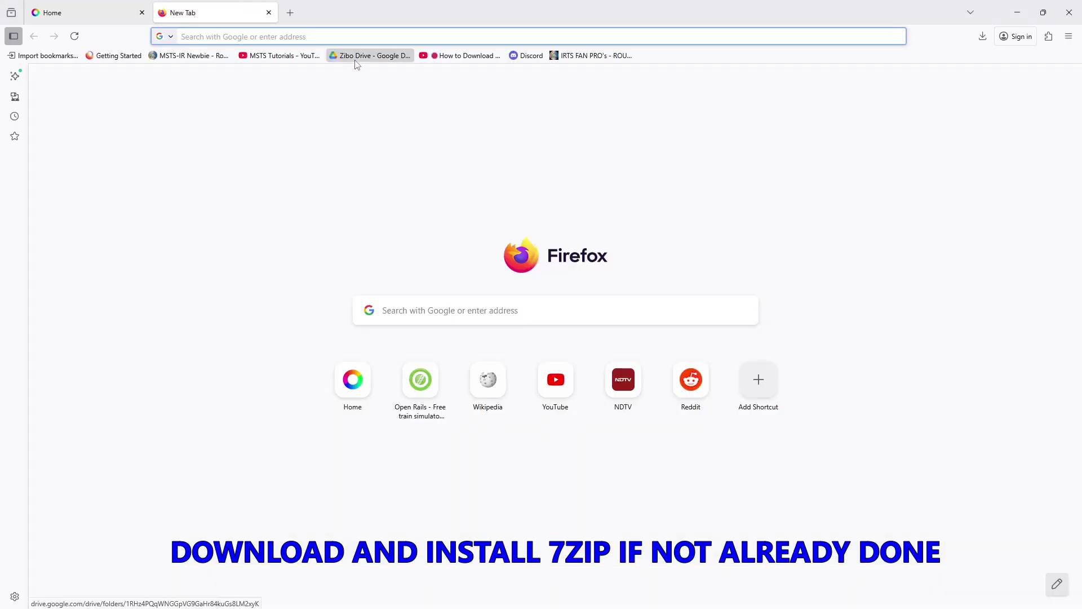
{"action": "type", "text": "7zip download"}
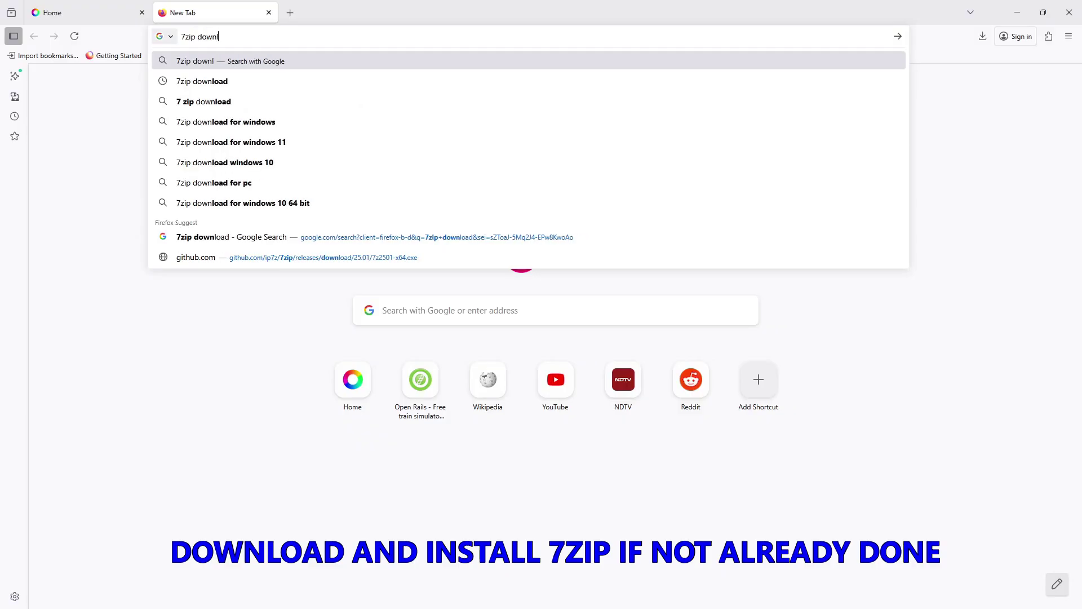
{"action": "key", "text": "Return"}
{"action": "left_click", "coordinate": [185, 172]}
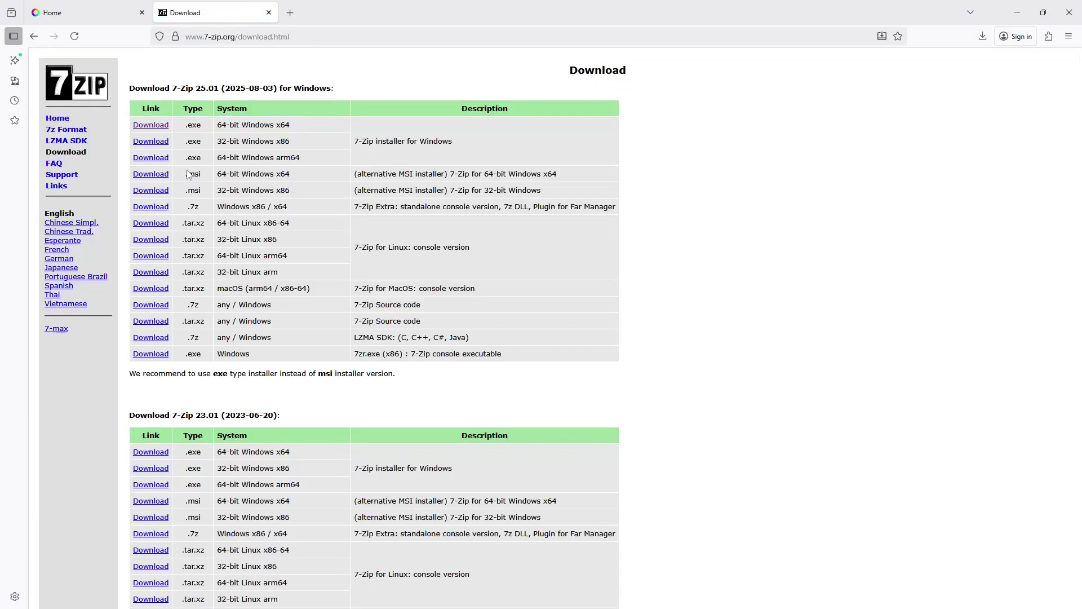
{"action": "left_click", "coordinate": [150, 125]}
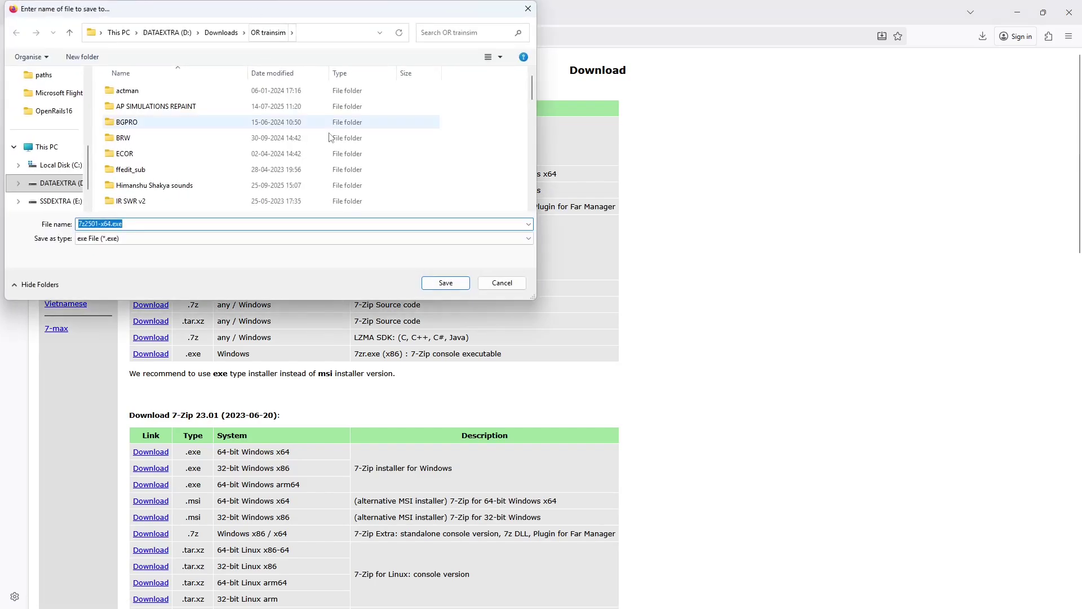
{"action": "left_click", "coordinate": [221, 32]}
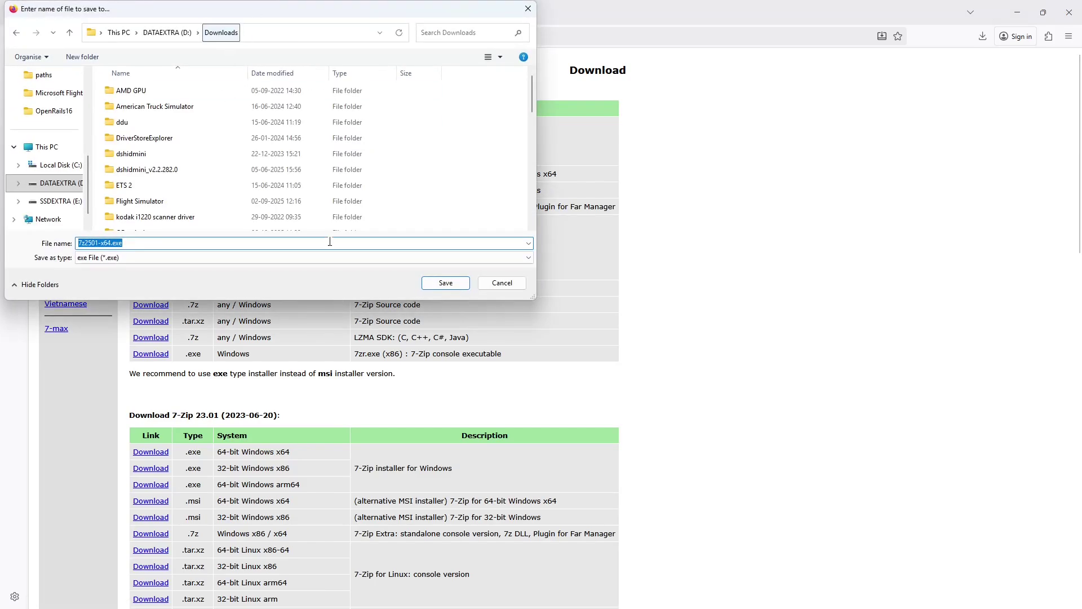
{"action": "left_click", "coordinate": [443, 283]}
{"action": "left_click", "coordinate": [564, 312]}
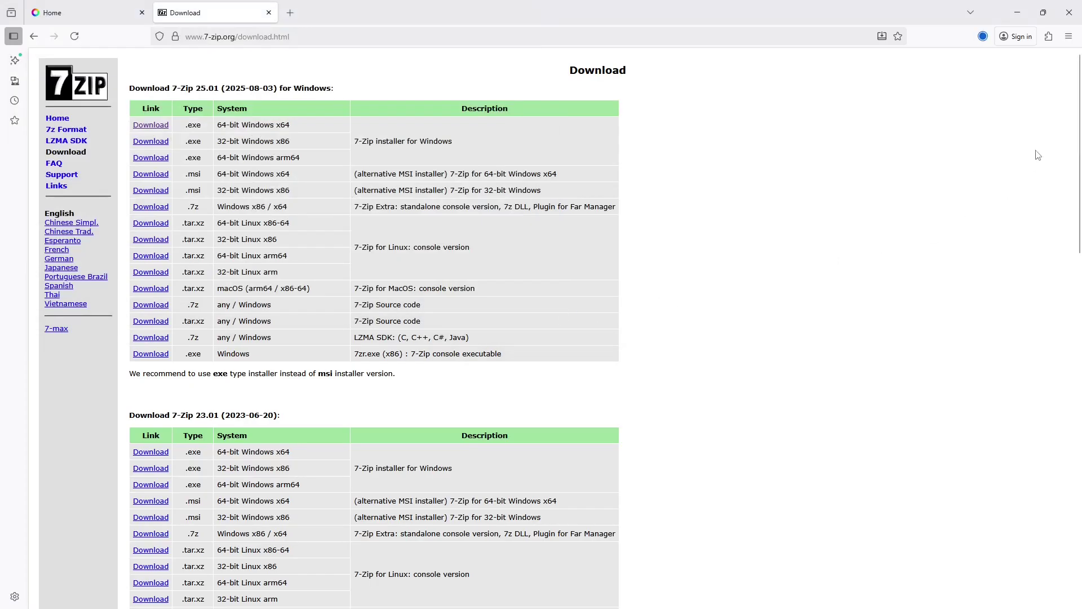
{"action": "left_click", "coordinate": [976, 65]}
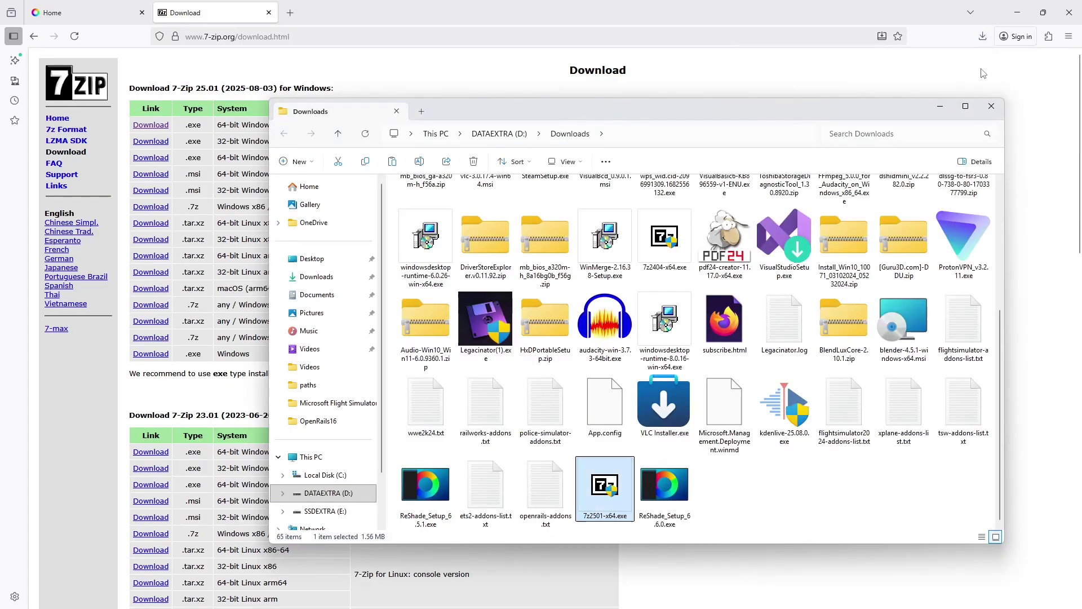
{"action": "double_click", "coordinate": [605, 490]}
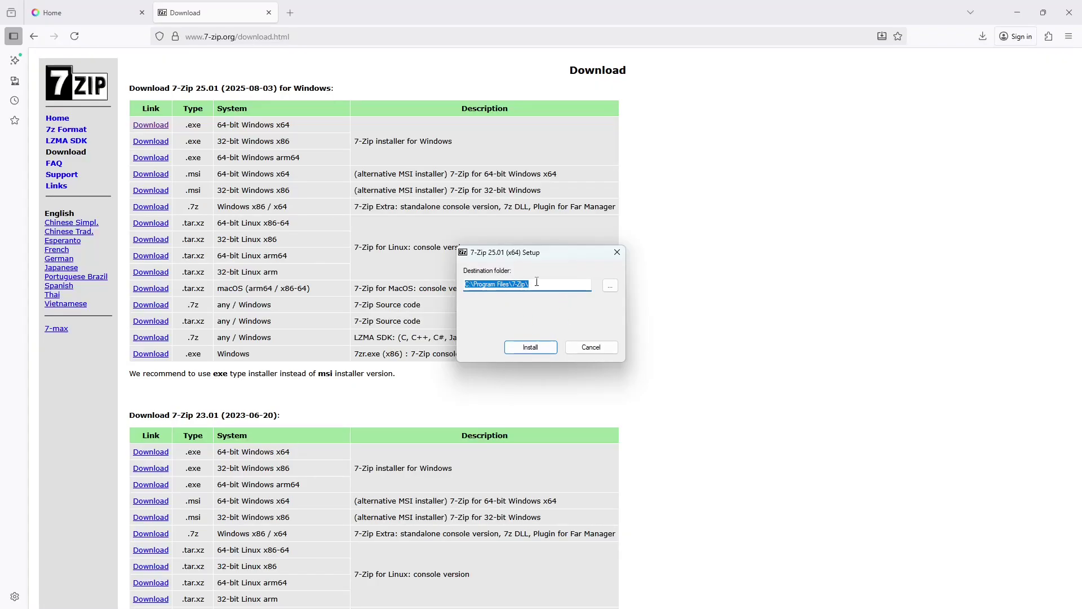
- Install 7-Zip to C:\Program Files\7-Zip\, then close the 7-Zip download tab and Firefox
{"action": "left_click", "coordinate": [537, 283]}
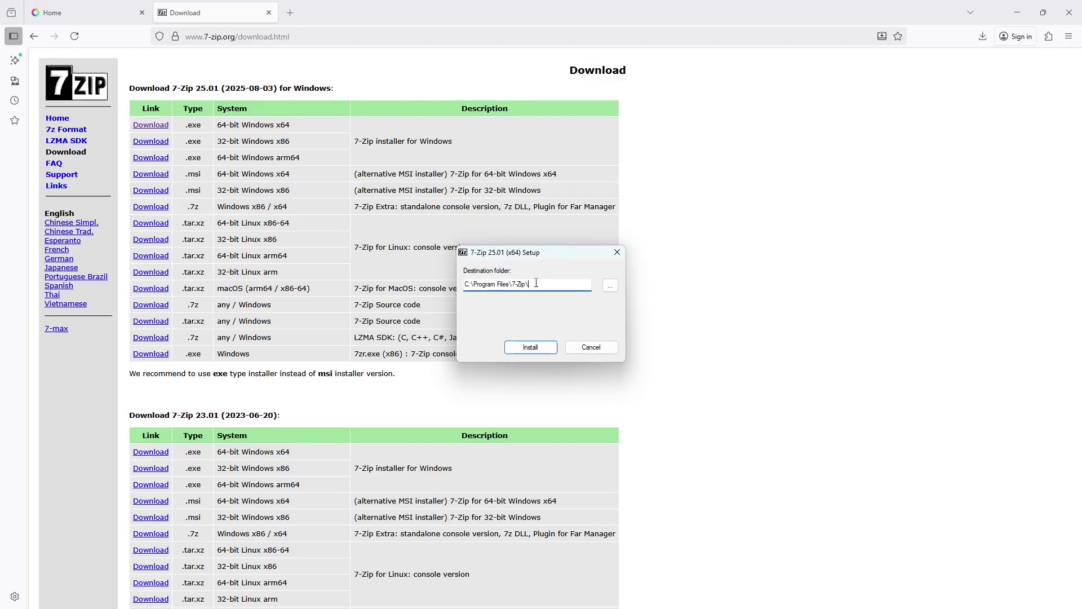
{"action": "left_click", "coordinate": [533, 348]}
{"action": "left_click", "coordinate": [568, 350]}
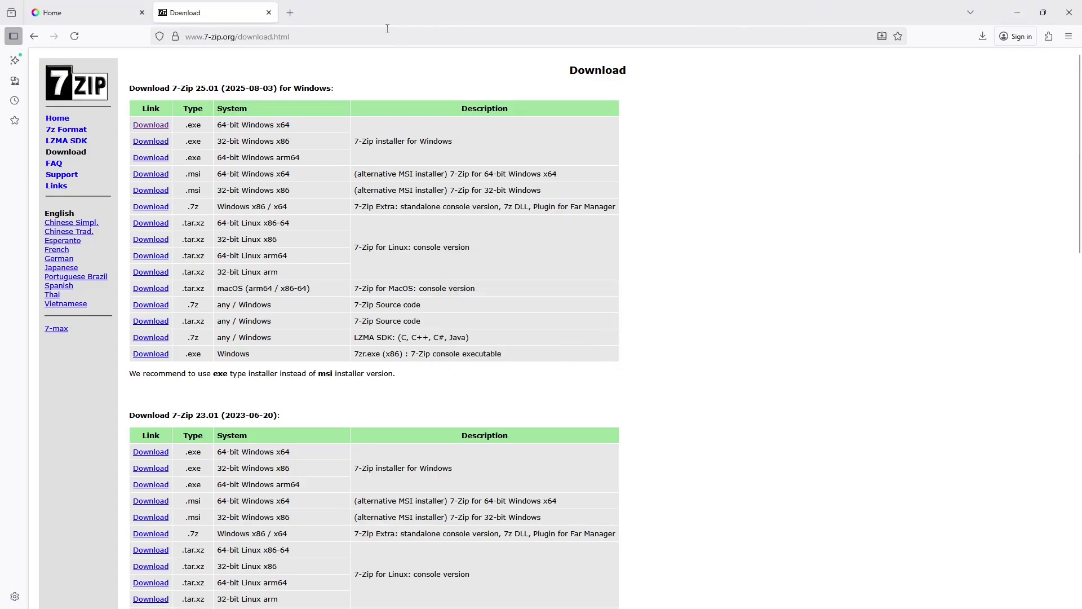
{"action": "left_click", "coordinate": [269, 13]}
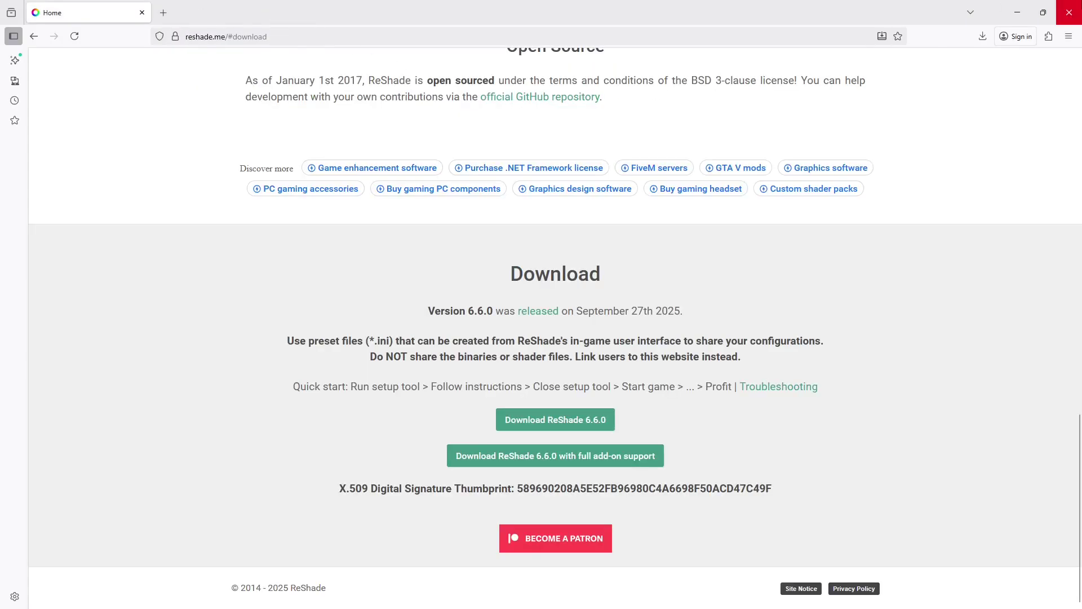
{"action": "left_click", "coordinate": [1069, 12]}
- Open ReShade_Setup_6.6.0.exe as an archive through the 7-Zip context menu
{"action": "scroll", "coordinate": [710, 335], "scroll_direction": "down", "scroll_amount": 3}
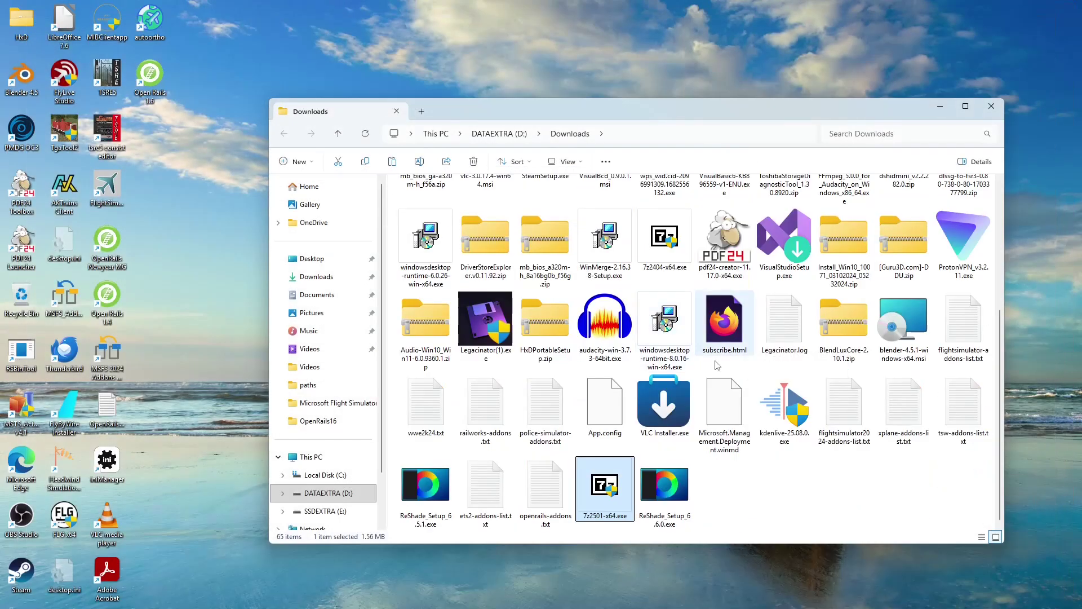
{"action": "scroll", "coordinate": [677, 355], "scroll_direction": "up", "scroll_amount": 3}
{"action": "scroll", "coordinate": [648, 369], "scroll_direction": "down", "scroll_amount": 3}
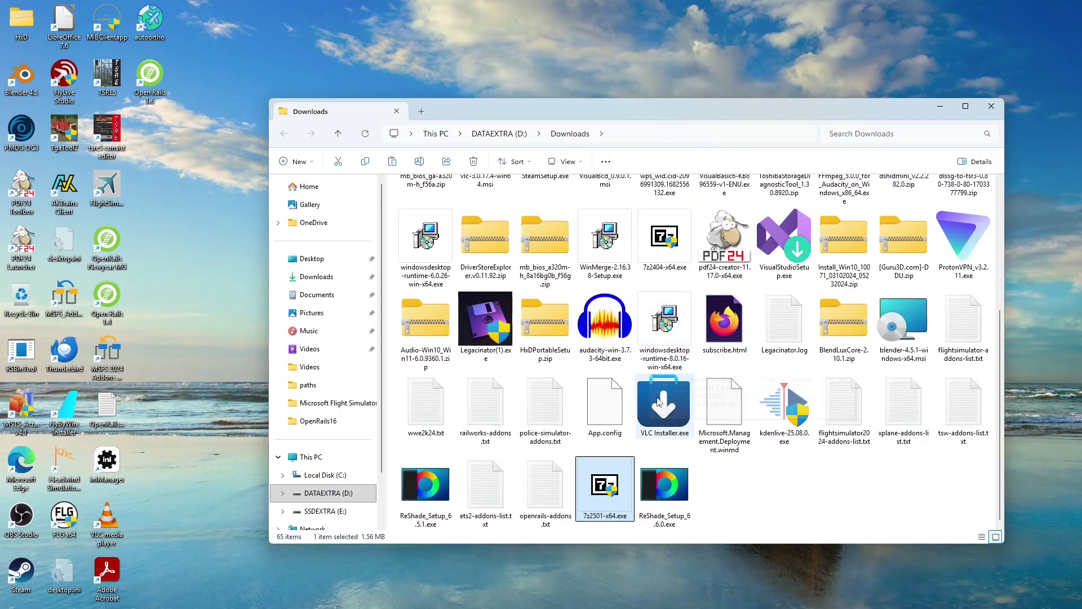
{"action": "left_click", "coordinate": [675, 496]}
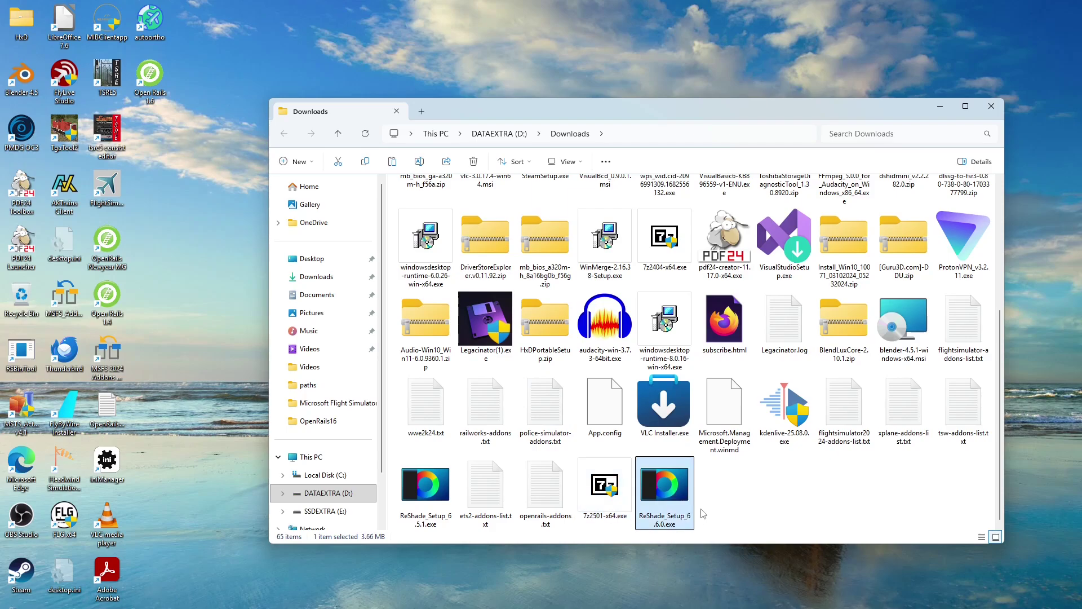
{"action": "right_click", "coordinate": [683, 487]}
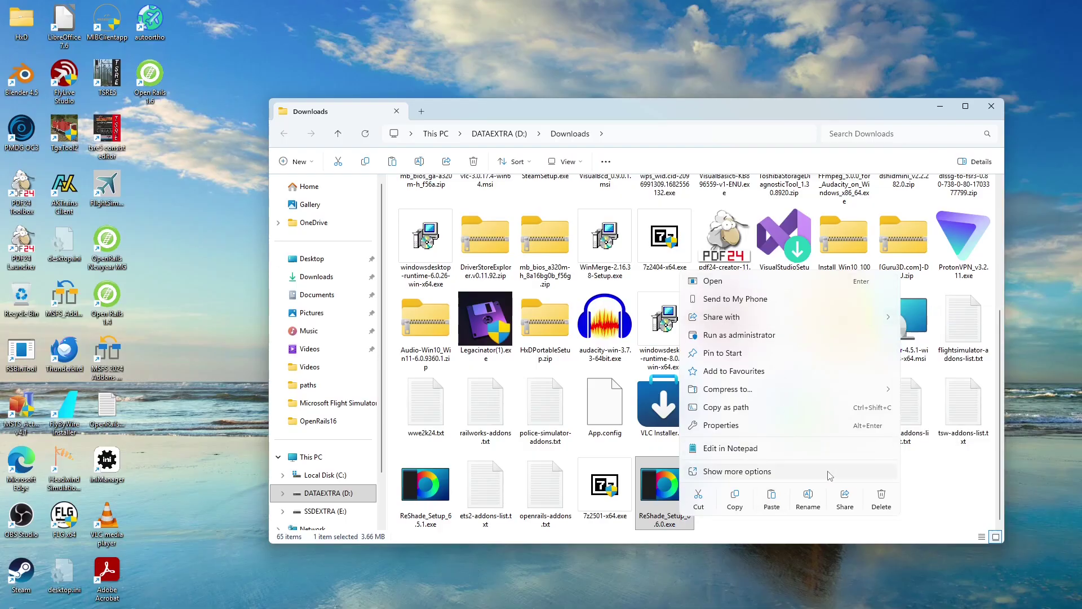
{"action": "left_click", "coordinate": [787, 473]}
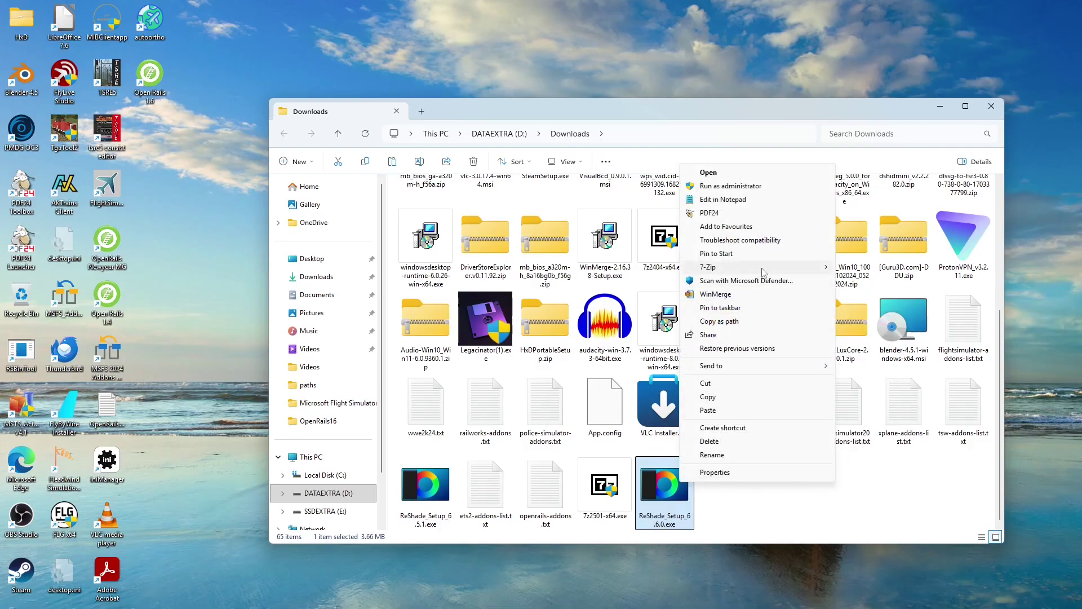
{"action": "mouse_move", "coordinate": [763, 272]}
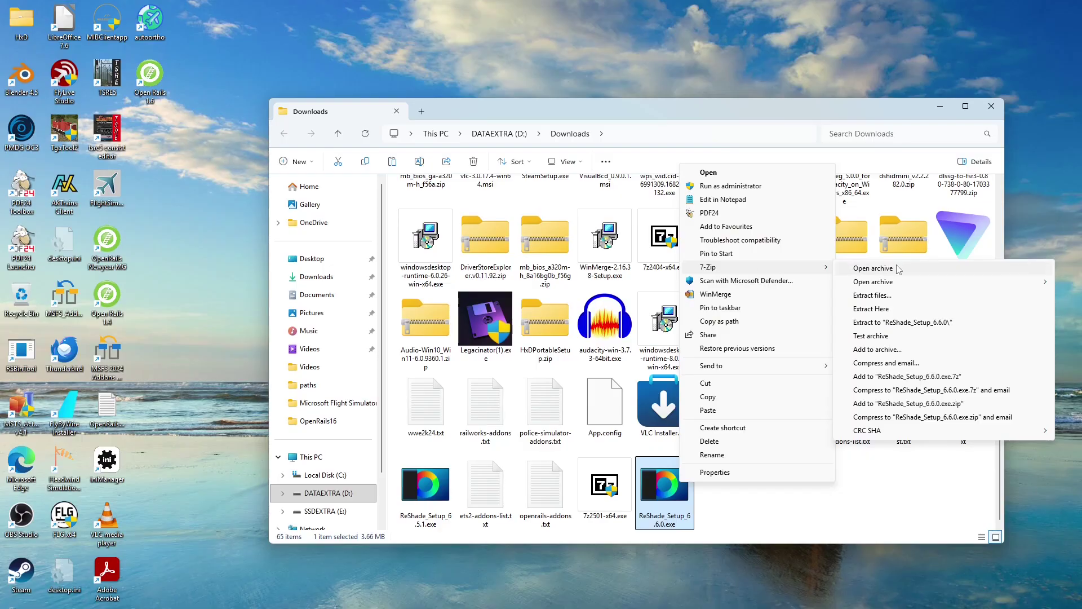
{"action": "left_click", "coordinate": [873, 268]}
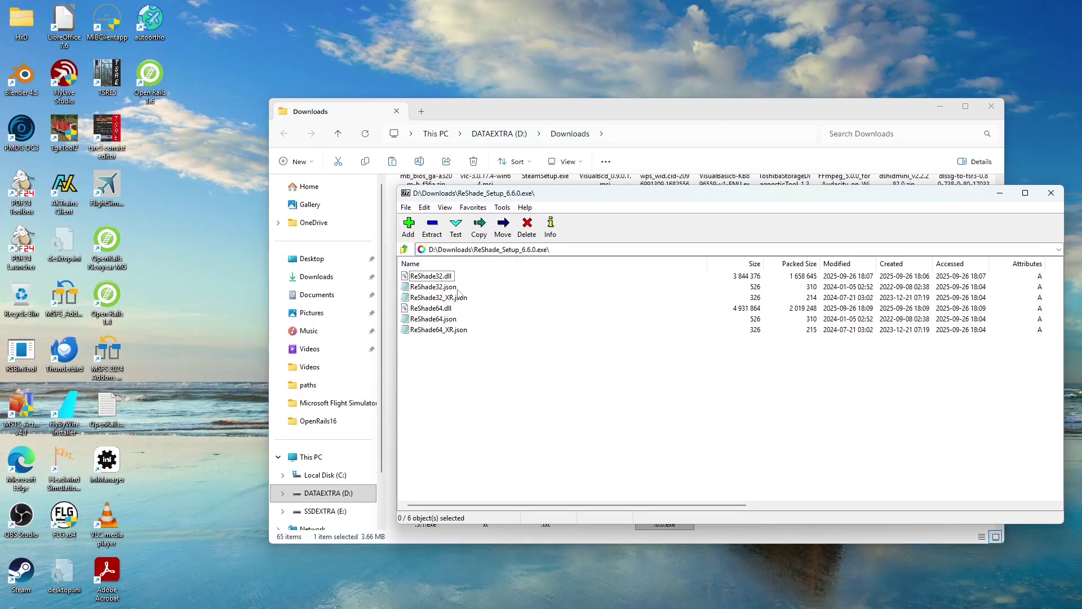
- Select ReShade64.dll in the archive and open D:\OpenRails16 in File Explorer
{"action": "left_click", "coordinate": [445, 310]}
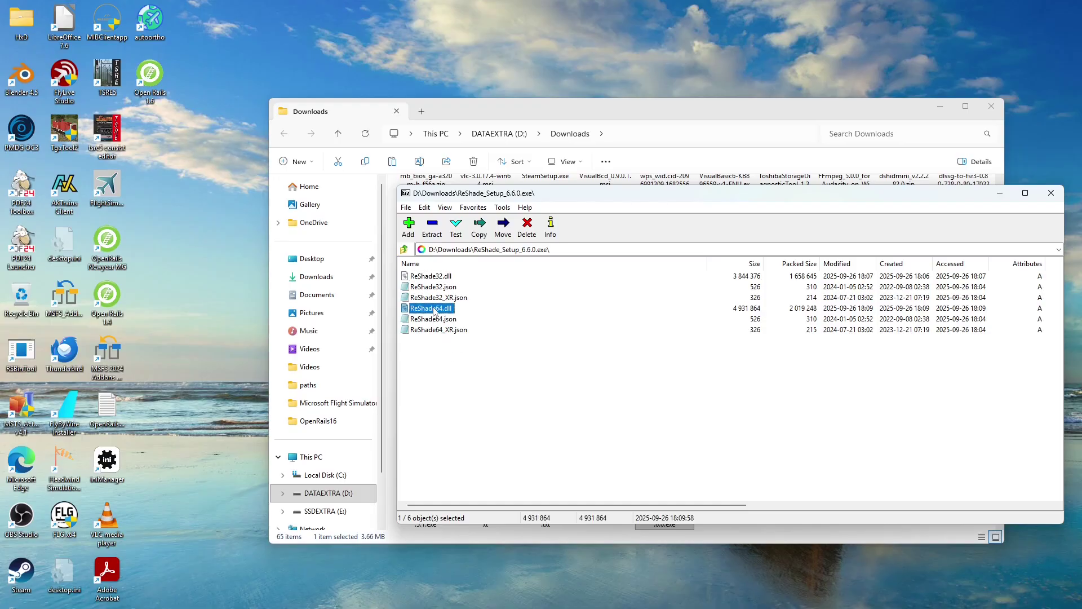
{"action": "right_click", "coordinate": [434, 310]}
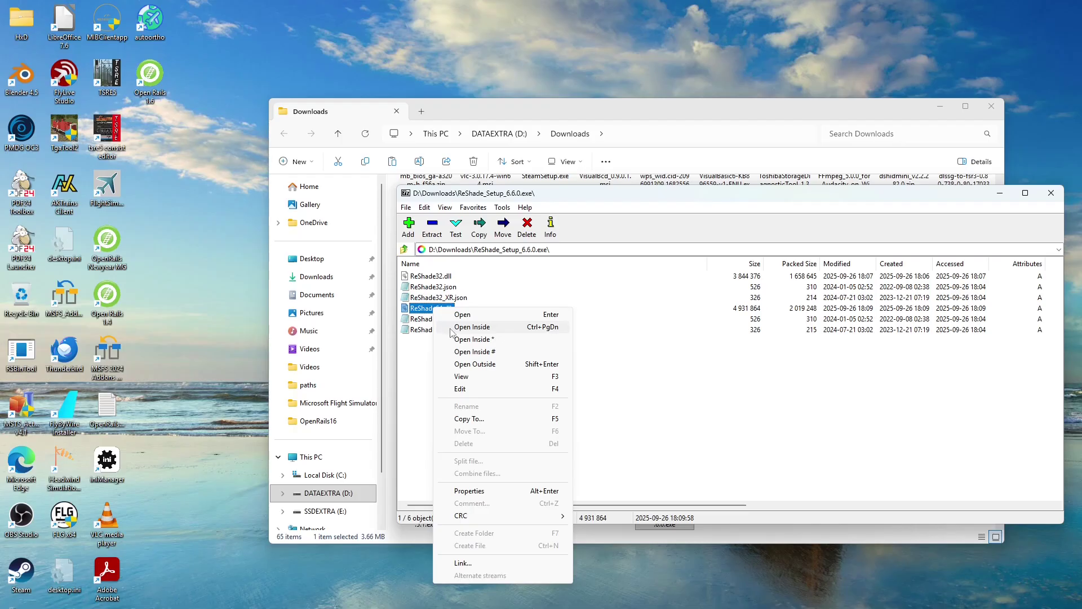
{"action": "left_click", "coordinate": [419, 399]}
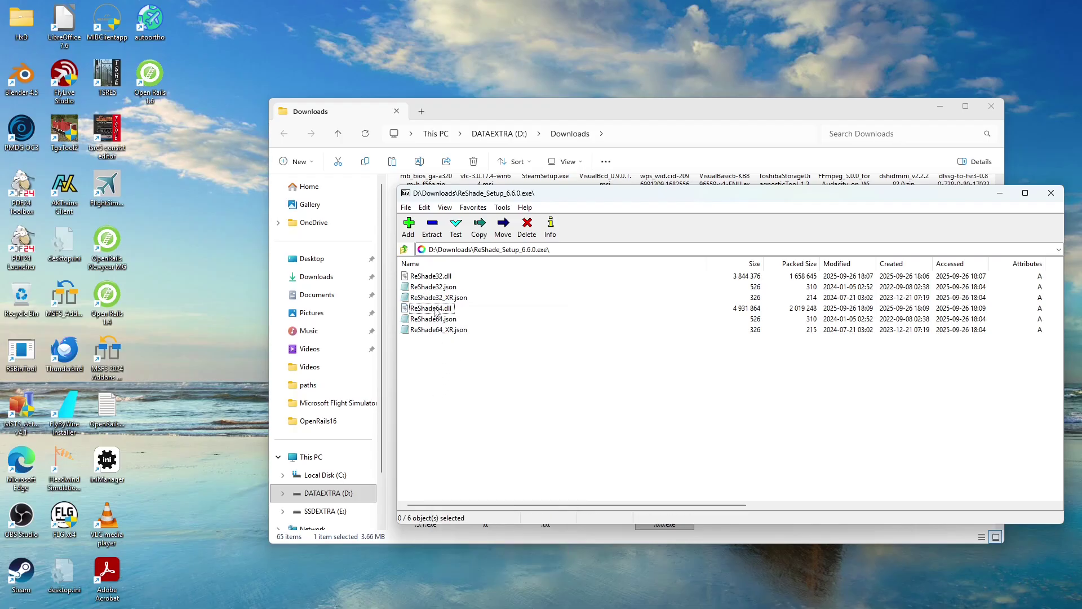
{"action": "left_click", "coordinate": [434, 312]}
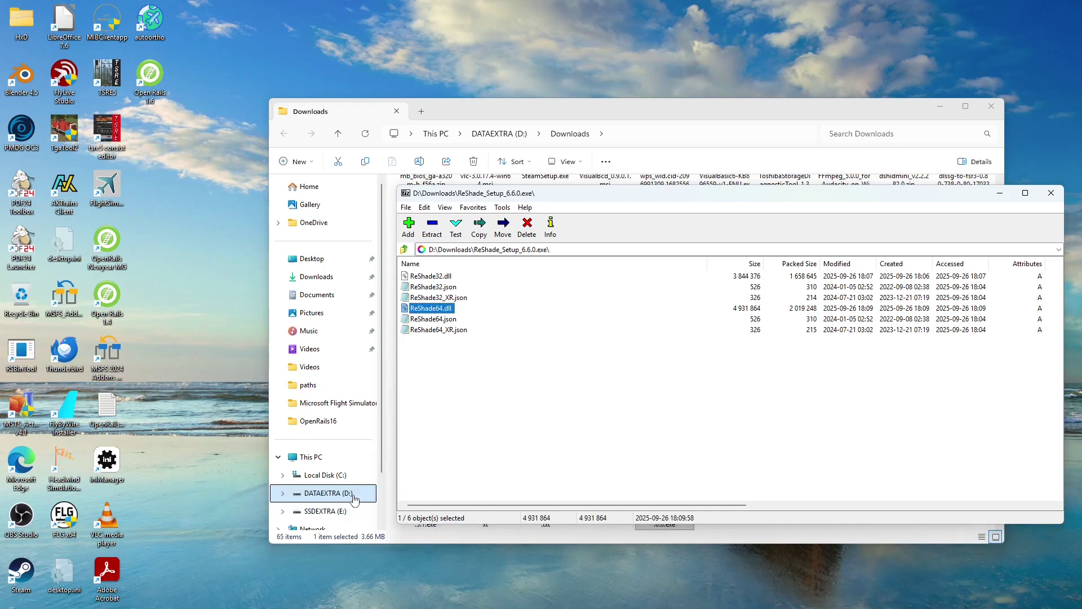
{"action": "left_click", "coordinate": [354, 494]}
{"action": "double_click", "coordinate": [442, 298]}
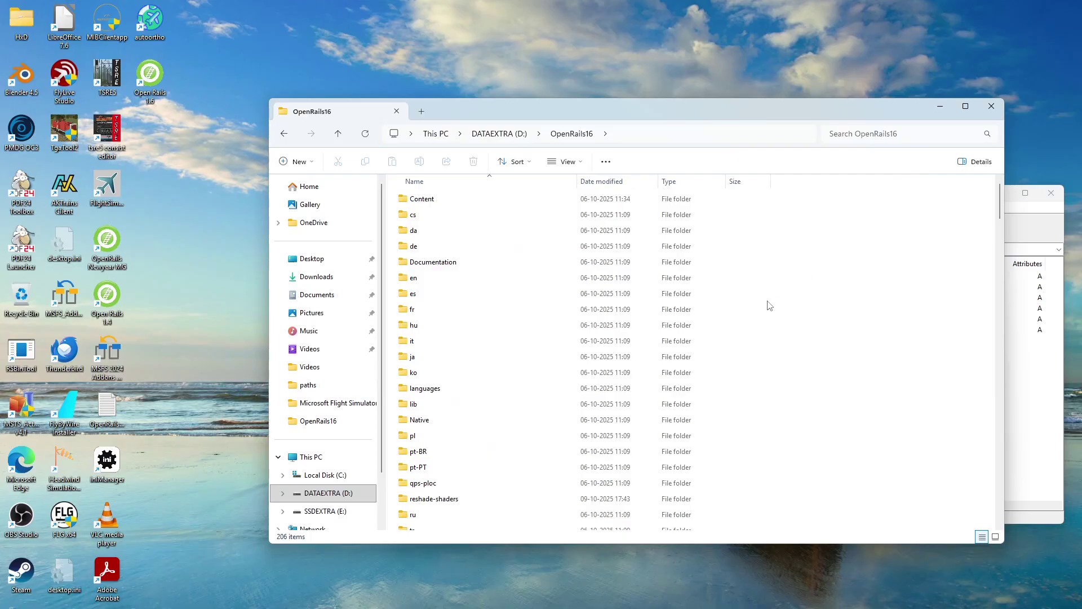
{"action": "key", "text": "alt+Tab"}
- Copy ReShade64.dll into OpenRails16 and permanently delete the old dxgi.dll
{"action": "left_click_drag", "start_coordinate": [432, 309], "coordinate": [428, 397]}
{"action": "key", "text": "alt+Tab"}
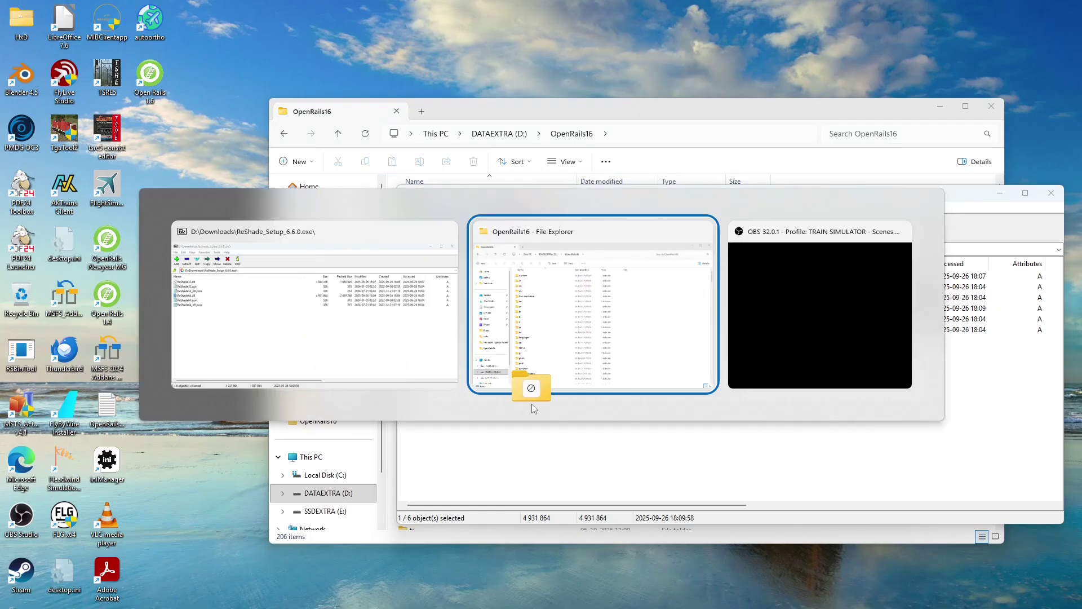
{"action": "left_click_drag", "start_coordinate": [533, 404], "coordinate": [778, 269]}
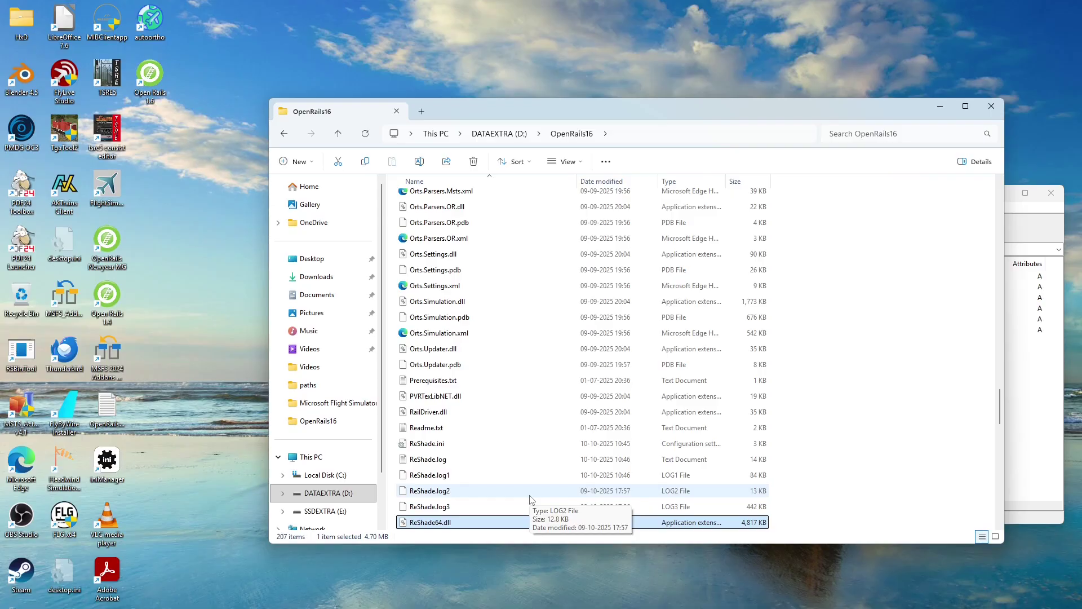
{"action": "key", "text": "d"}
{"action": "key", "text": "x"}
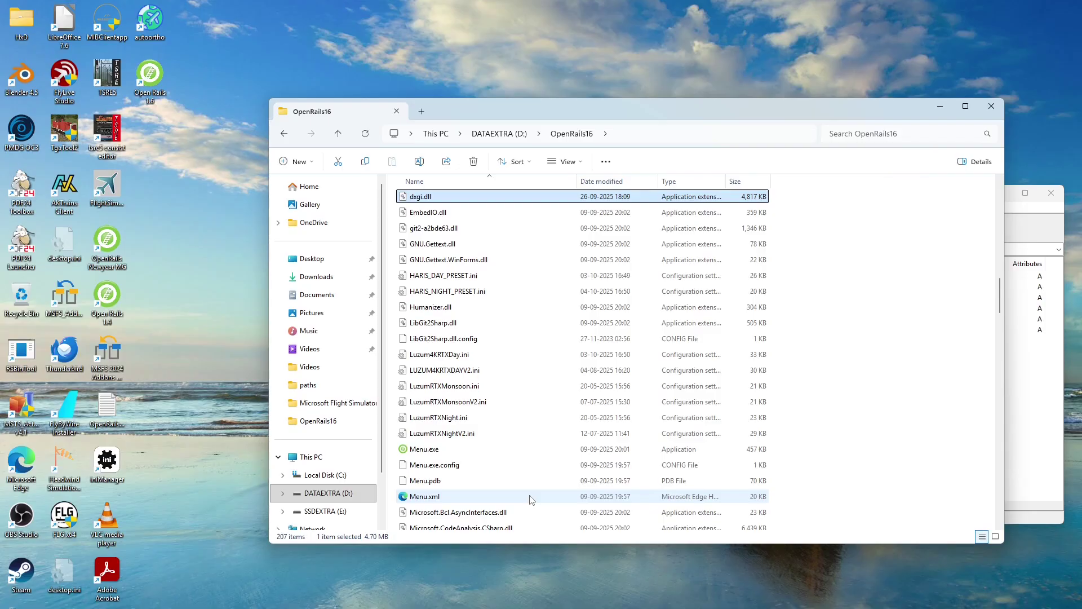
{"action": "key", "text": "shift+Delete"}
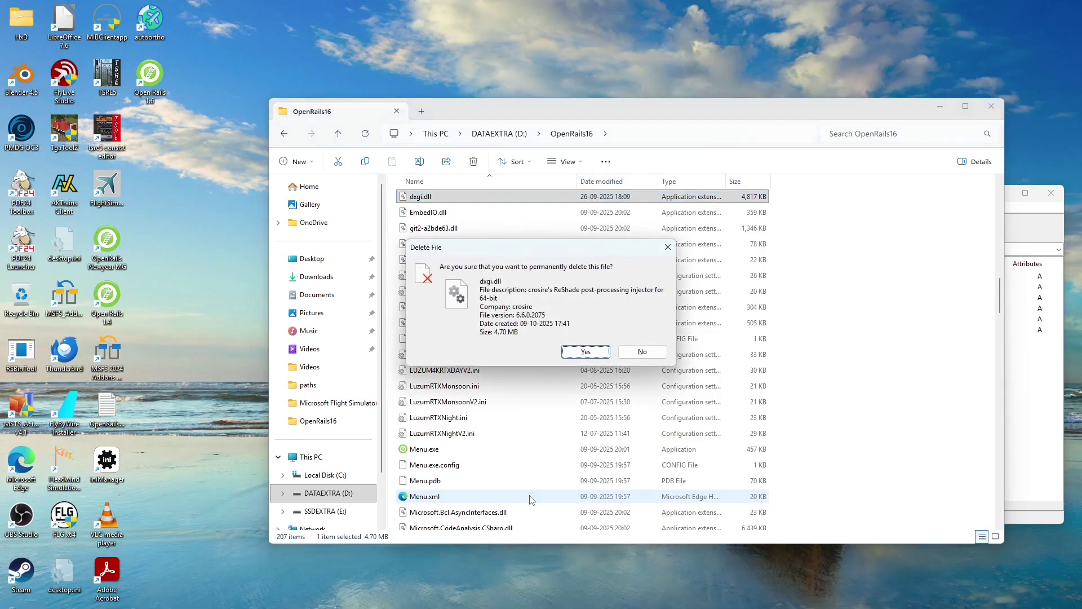
{"action": "key", "text": "Return"}
{"action": "key", "text": "End"}
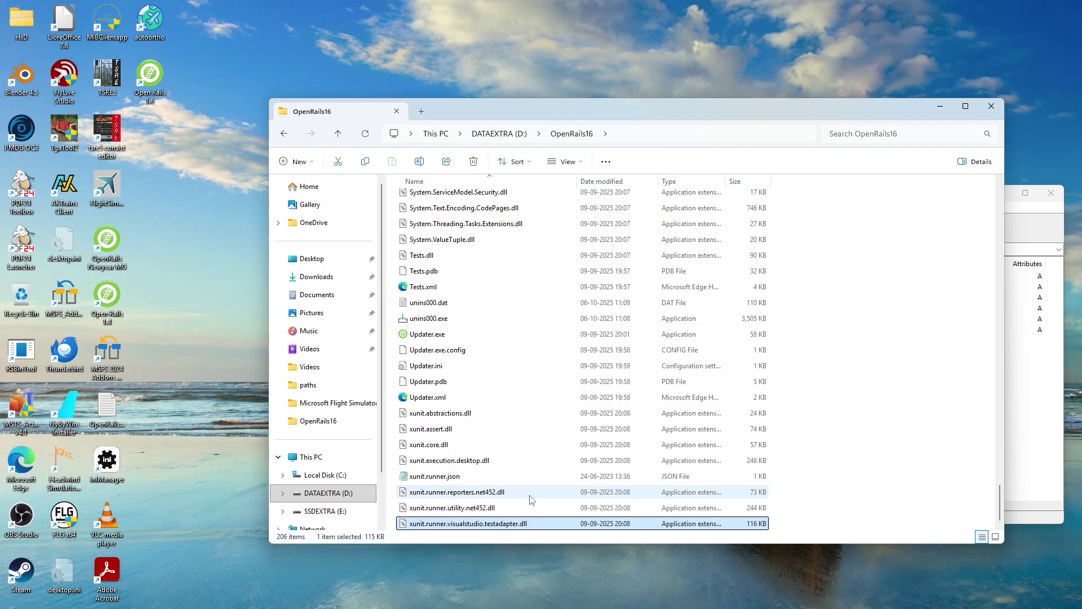
- Rename ReShade64.dll to dxgi.dll and close the OpenRails16 folder window
{"action": "key", "text": "r"}
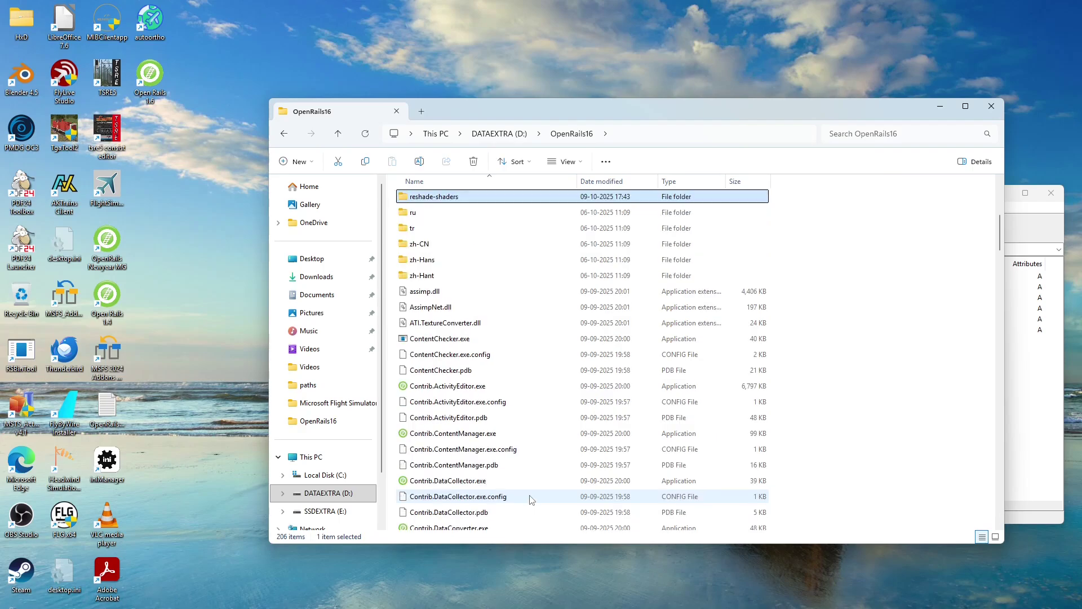
{"action": "key", "text": "r"}
{"action": "key", "text": "r"}
{"action": "key", "text": "F2"}
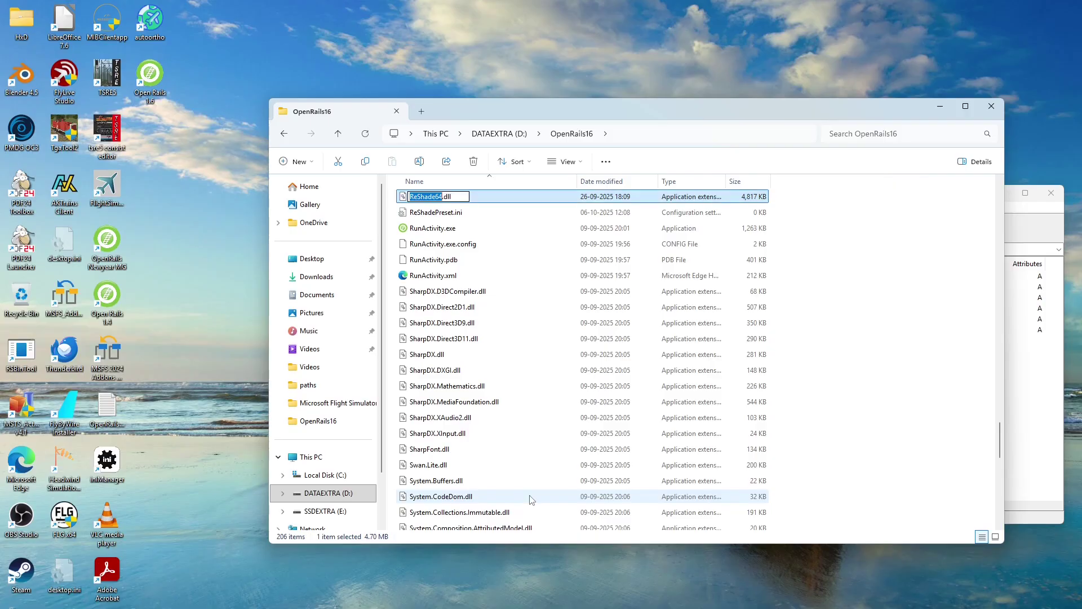
{"action": "type", "text": "dxgi"}
{"action": "key", "text": "Return"}
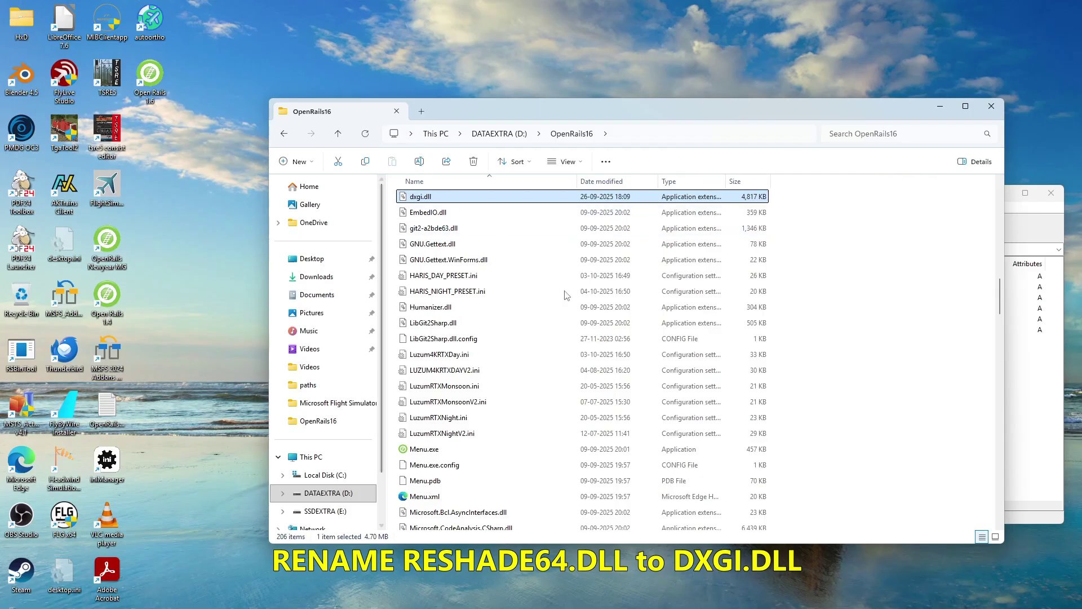
{"action": "left_click", "coordinate": [991, 106]}
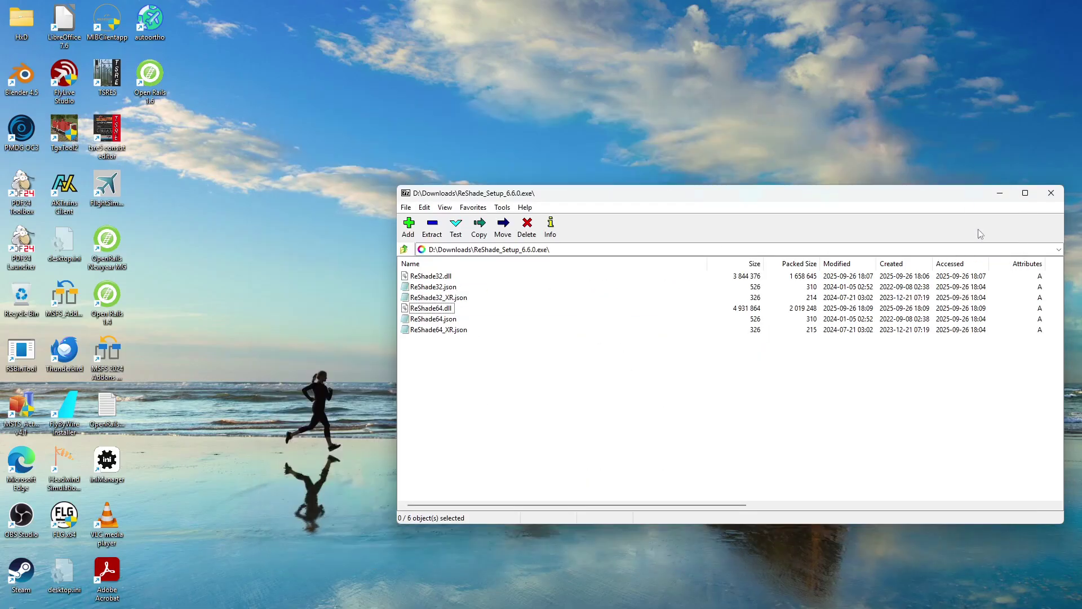
- Close 7-Zip, launch Open Rails 1.6, and start activity 22617 on route TSDRV5
{"action": "left_click", "coordinate": [1050, 194]}
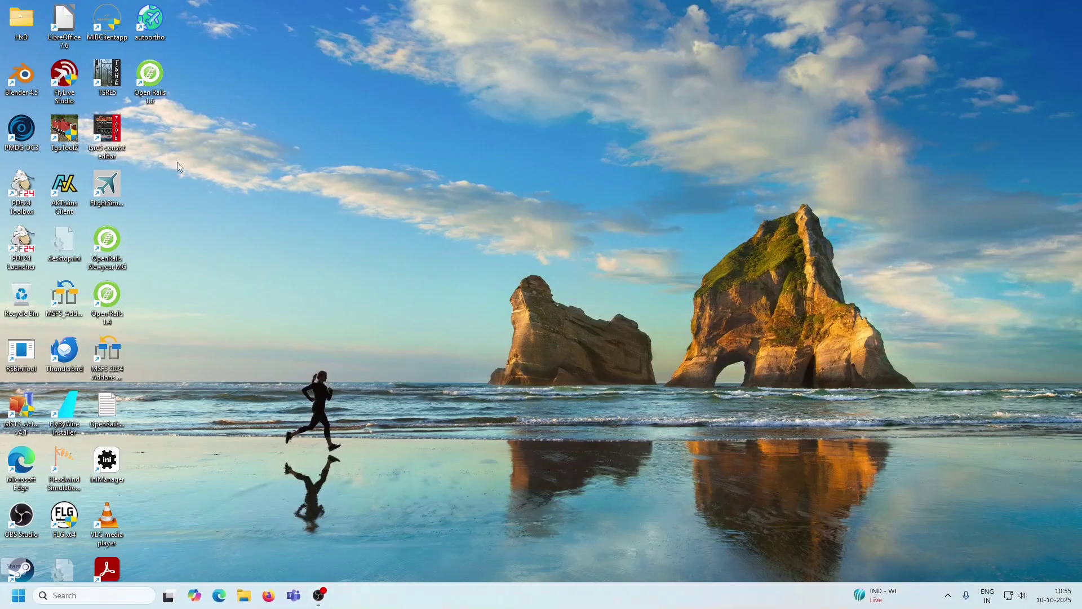
{"action": "double_click", "coordinate": [149, 77]}
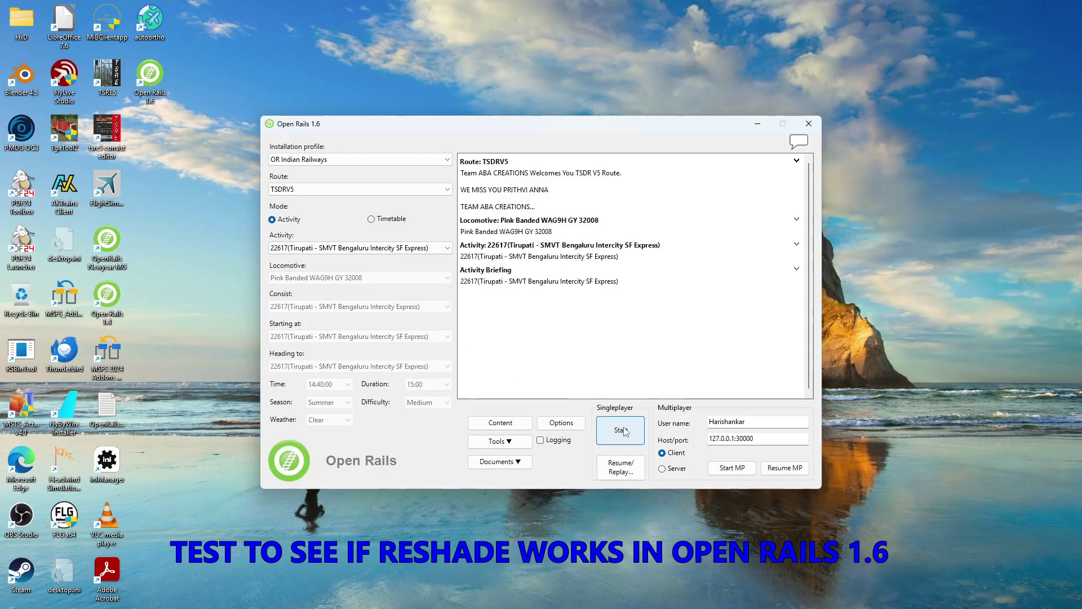
{"action": "left_click", "coordinate": [622, 430]}
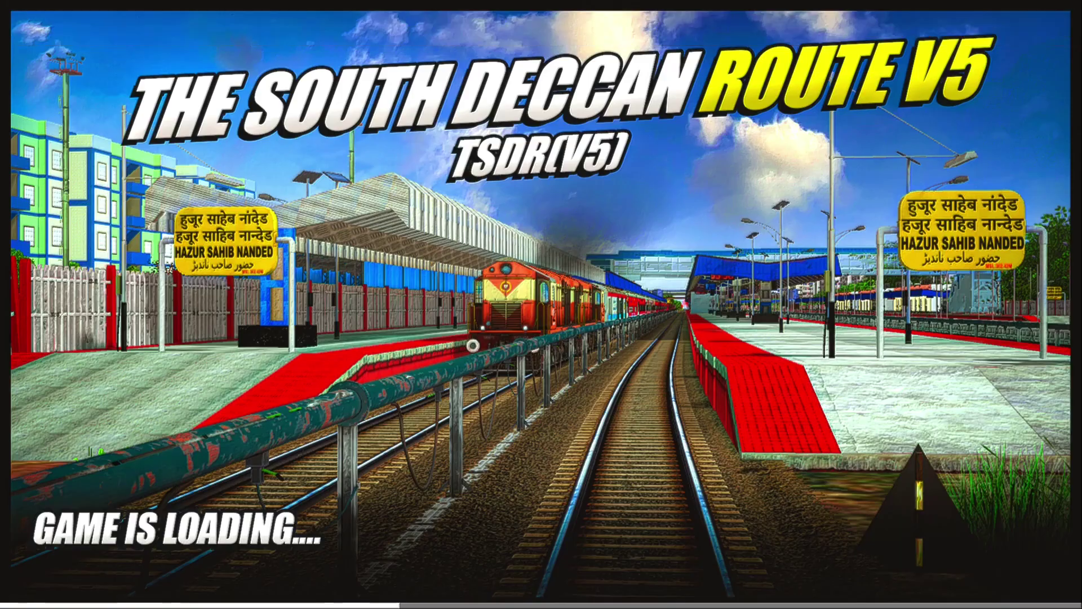
- Toggle the ReShade overlay on and off with Shift+F2, then quit the Open Rails session
{"action": "key", "text": "shift+F2"}
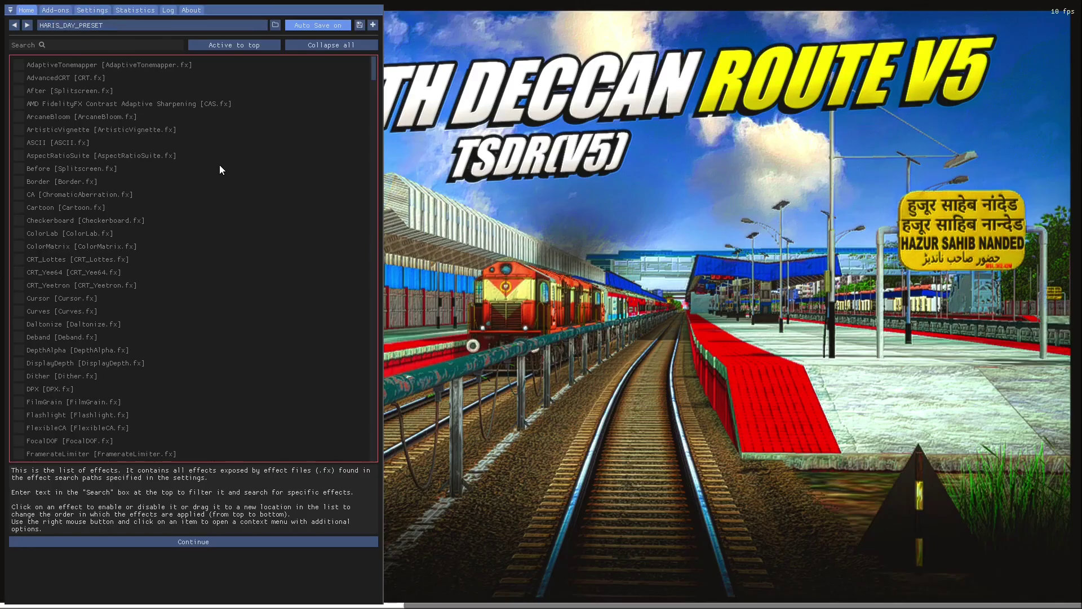
{"action": "key", "text": "shift+F2"}
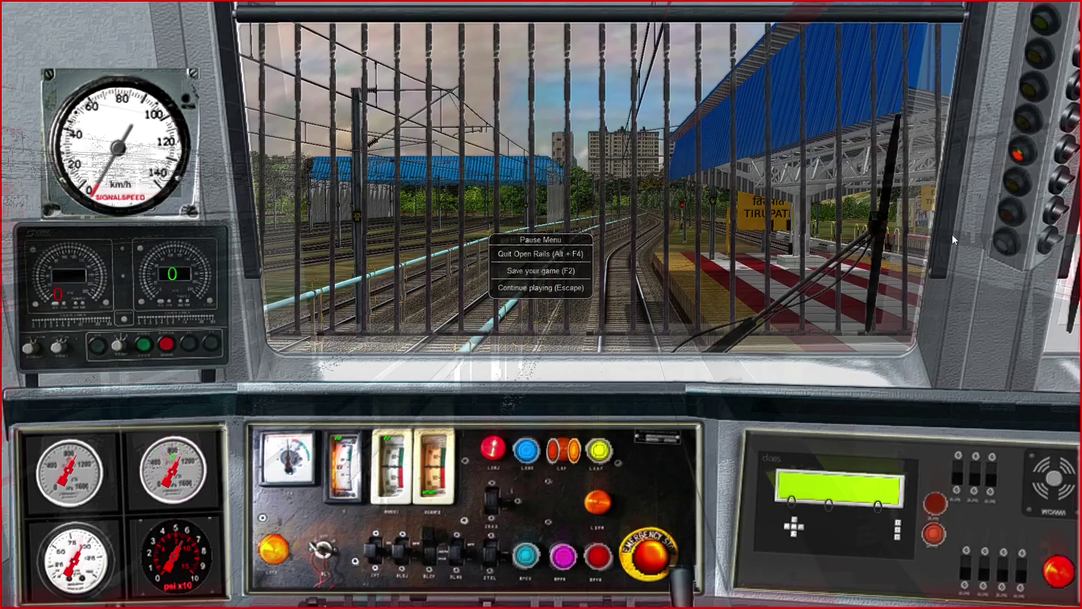
{"action": "left_click", "coordinate": [539, 254]}
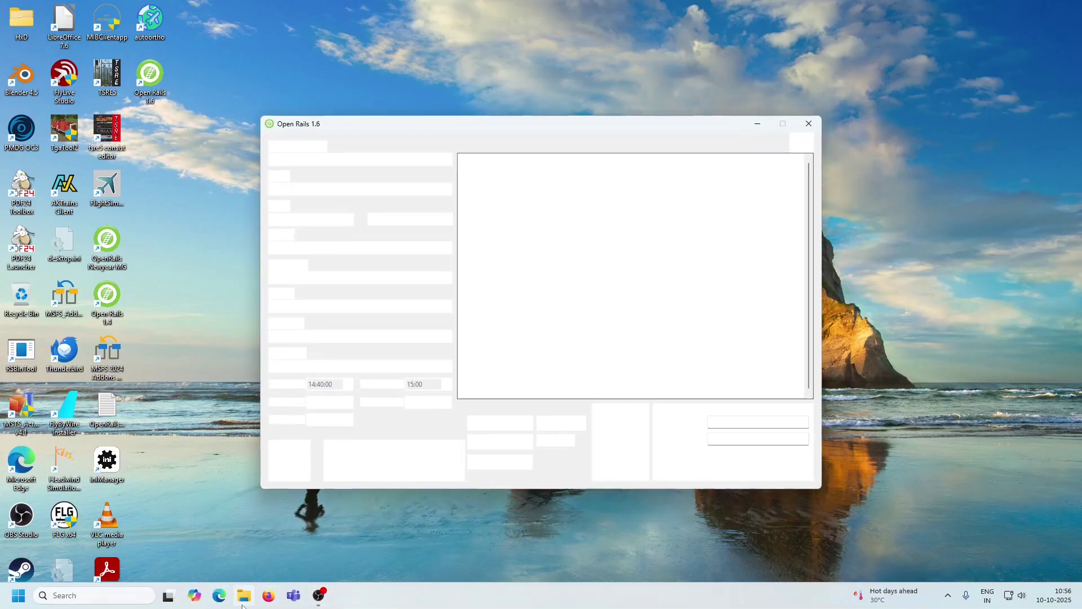
- Select and copy the reshade-shaders folder in D:\Open Rails14
{"action": "left_click", "coordinate": [243, 601]}
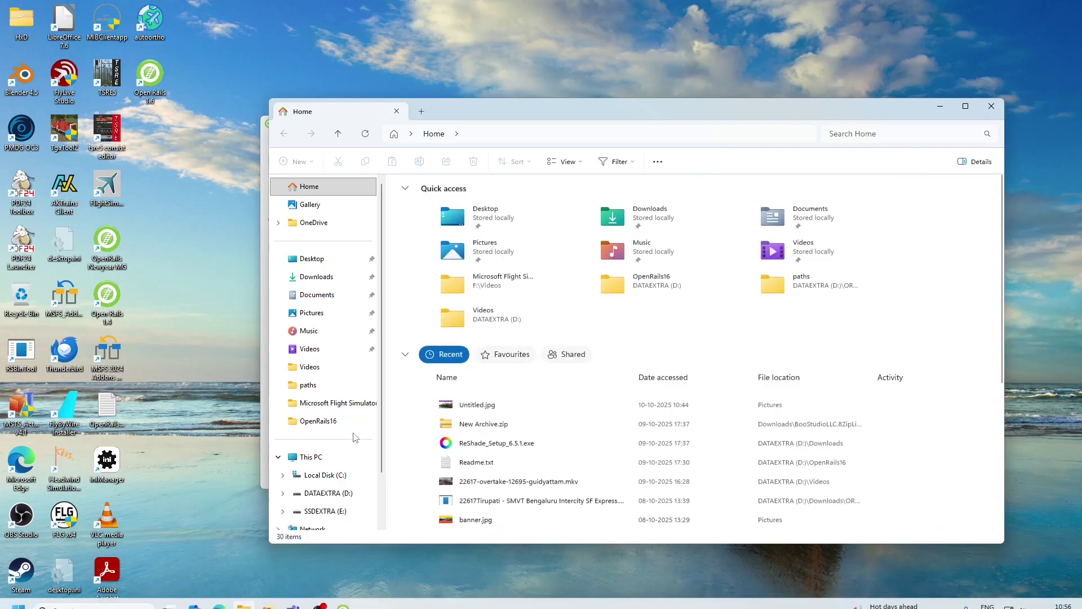
{"action": "left_click", "coordinate": [332, 493]}
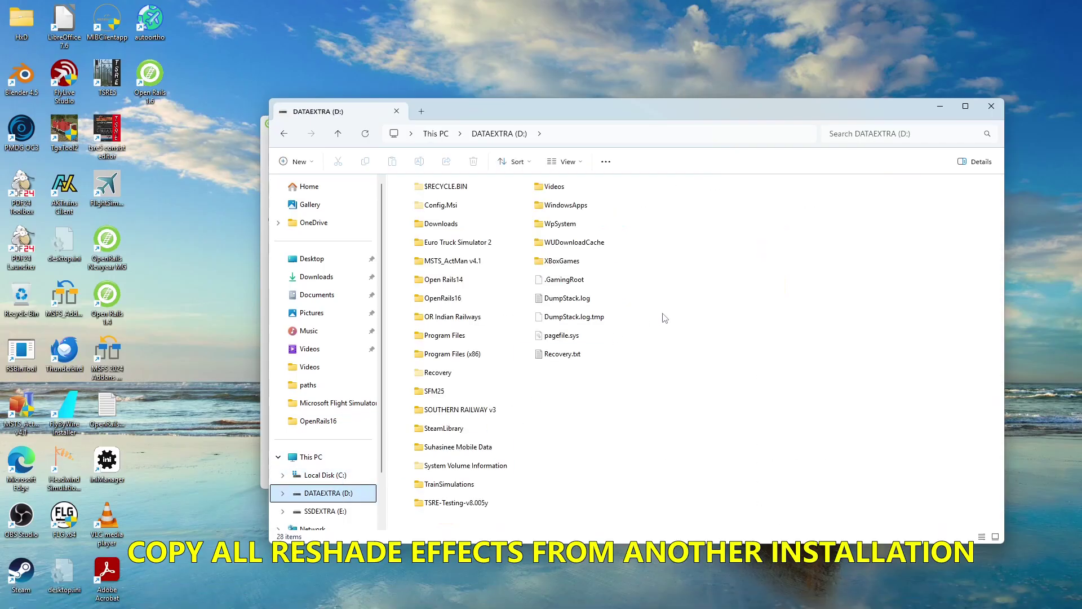
{"action": "double_click", "coordinate": [464, 280]}
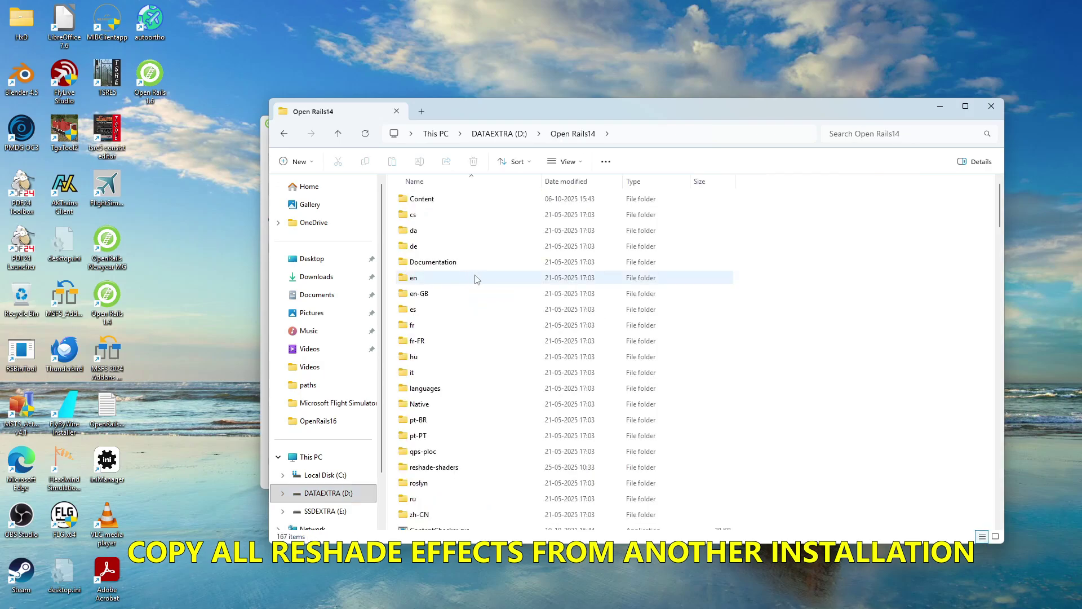
{"action": "key", "text": "r"}
{"action": "scroll", "coordinate": [483, 429], "scroll_direction": "down", "scroll_amount": 2}
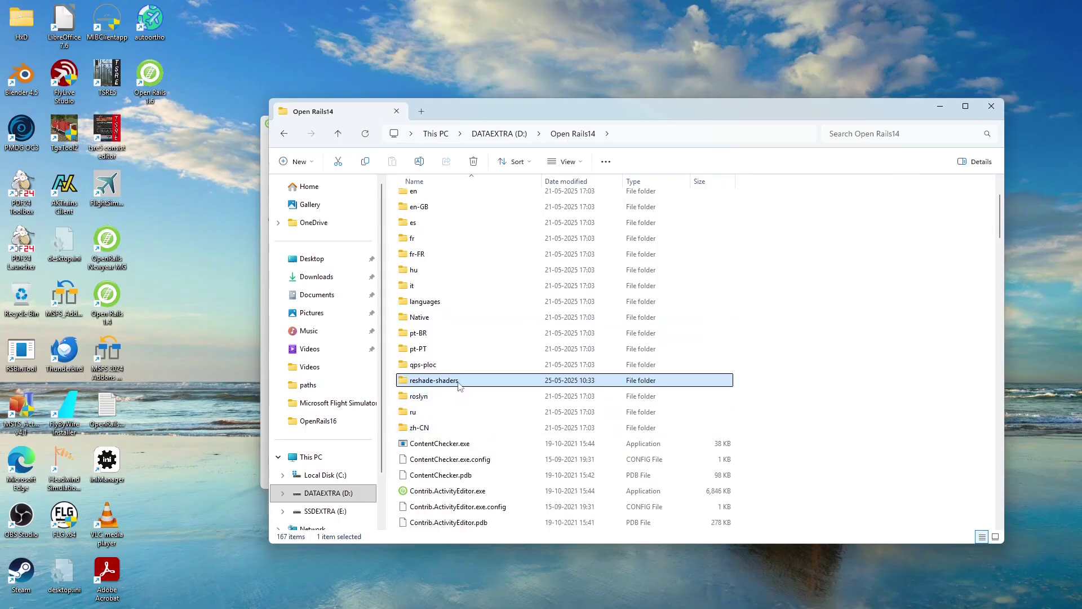
{"action": "mouse_move", "coordinate": [401, 383]}
- Paste reshade-shaders into D:\OpenRails16, replacing the 832 same-named files
{"action": "left_click", "coordinate": [283, 133]}
{"action": "double_click", "coordinate": [467, 298]}
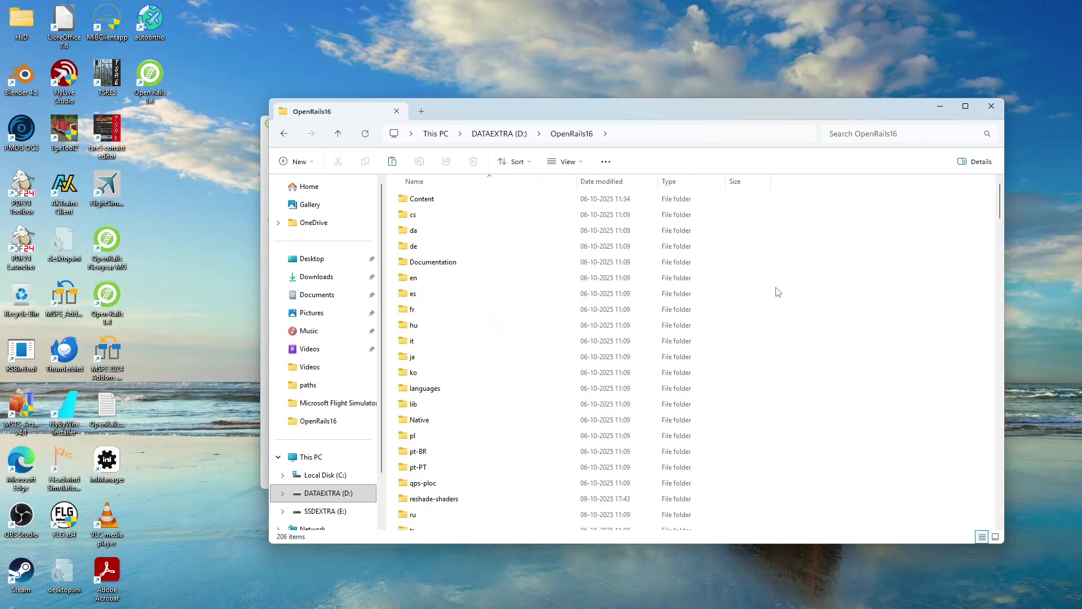
{"action": "key", "text": "ctrl+v"}
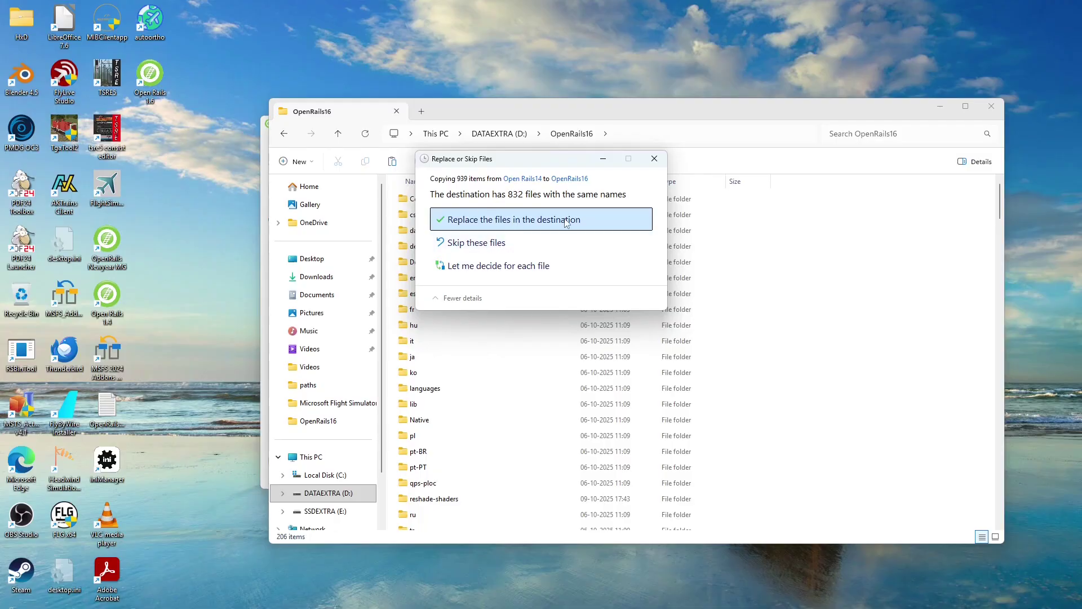
{"action": "left_click", "coordinate": [509, 226]}
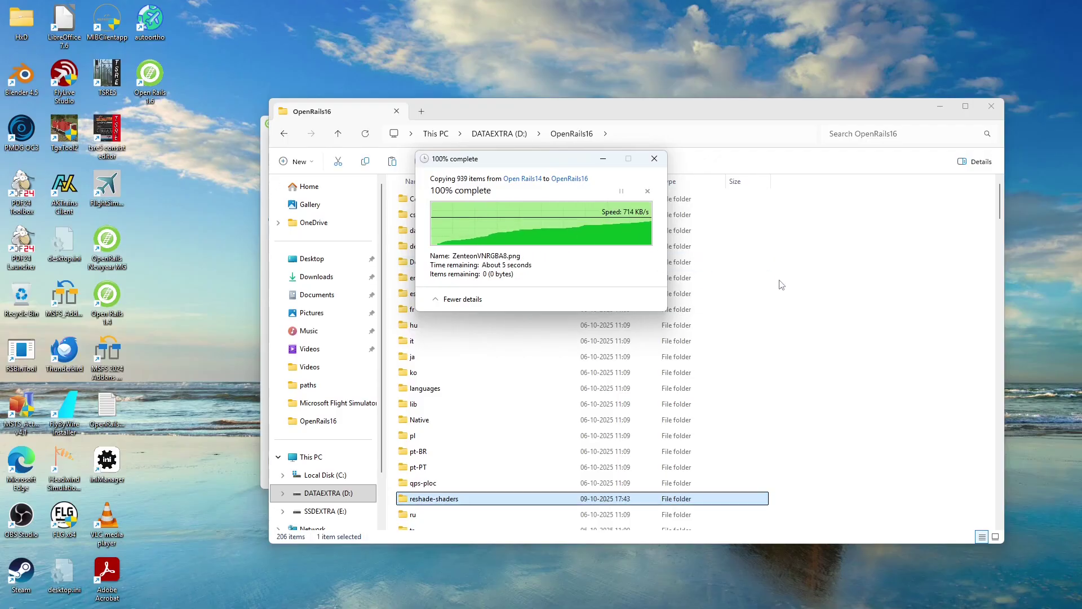
{"action": "left_click", "coordinate": [818, 322]}
{"action": "scroll", "coordinate": [812, 226], "scroll_direction": "down", "scroll_amount": 2}
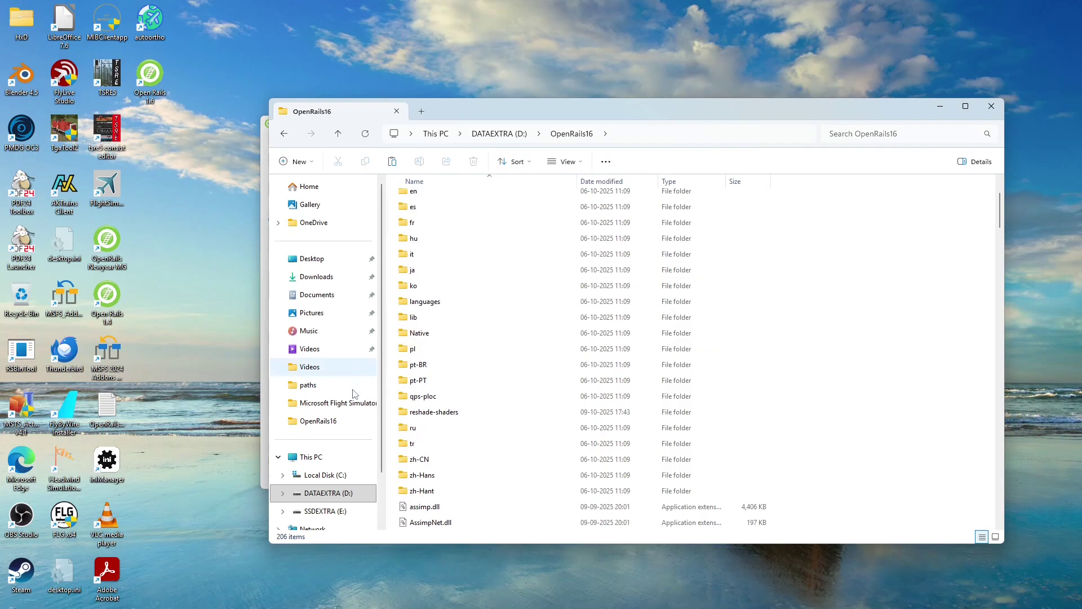
{"action": "left_click", "coordinate": [456, 416]}
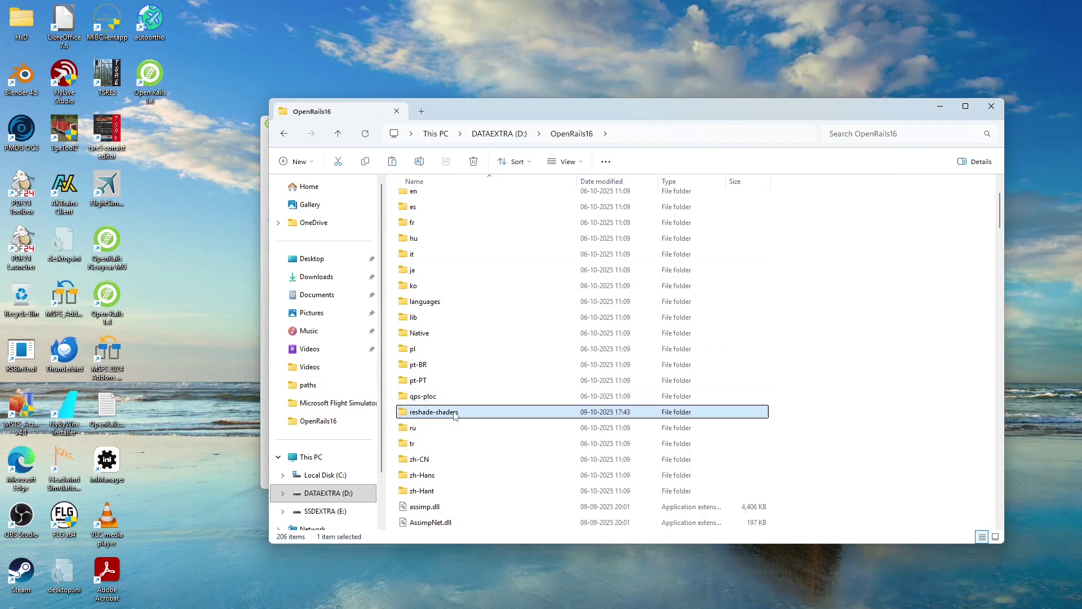
- Select HARIS_DAY_PRESET.ini and HARIS_NIGHT_PRESET.ini in D:\Open Rails14 and copy them
{"action": "left_click", "coordinate": [284, 135]}
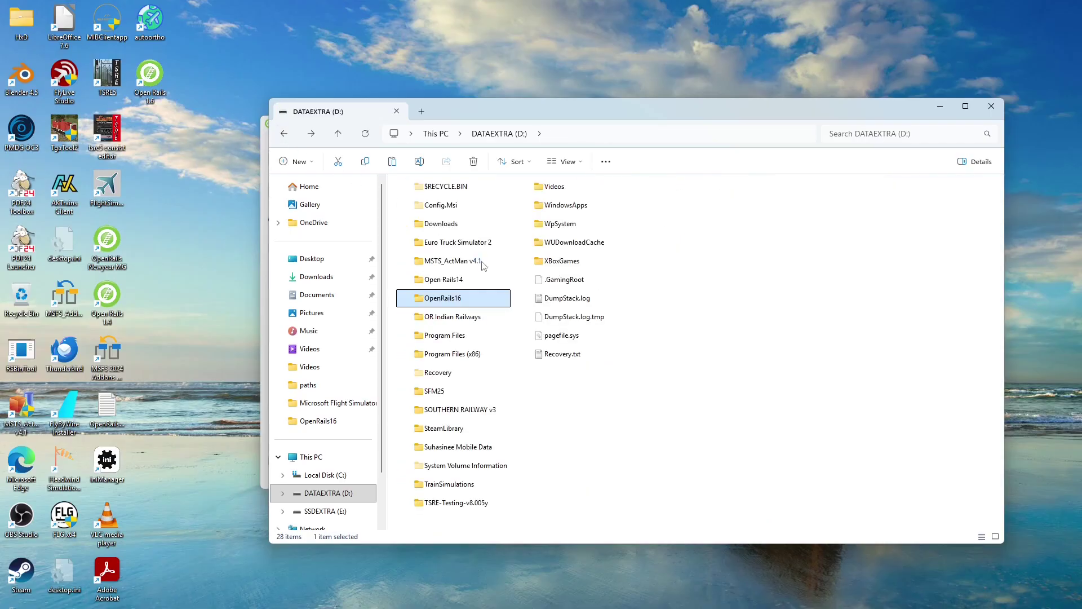
{"action": "double_click", "coordinate": [475, 280]}
{"action": "scroll", "coordinate": [575, 386], "scroll_direction": "down", "scroll_amount": 6}
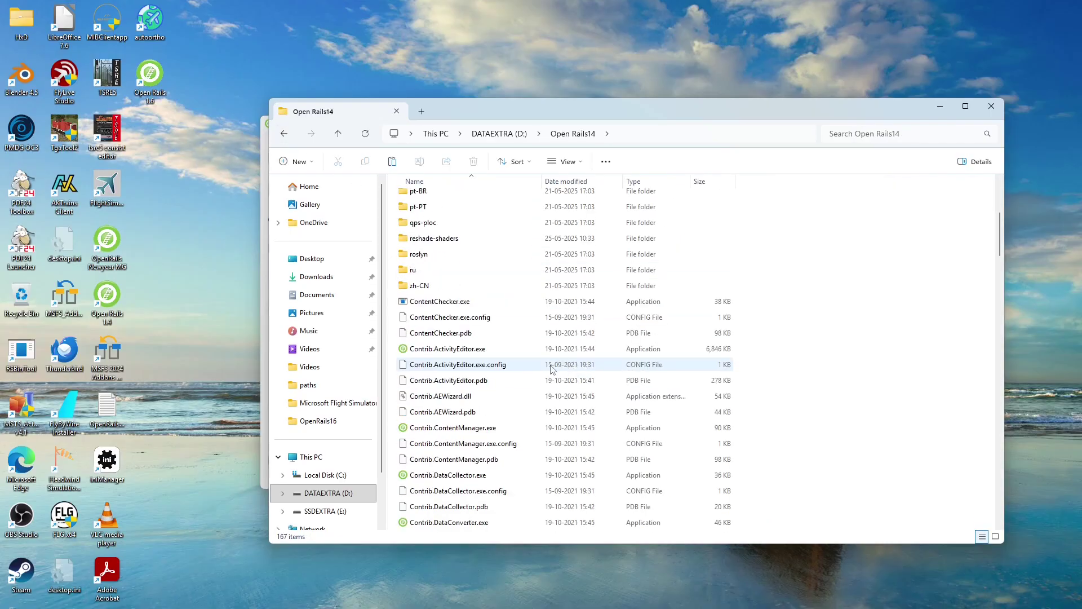
{"action": "key", "text": "Home"}
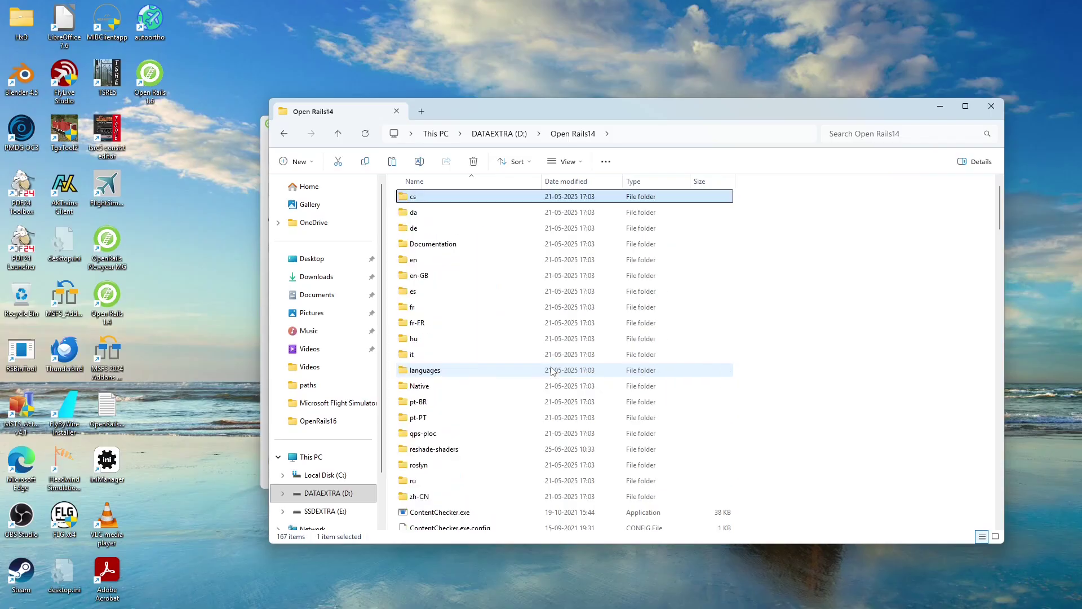
{"action": "key", "text": "r"}
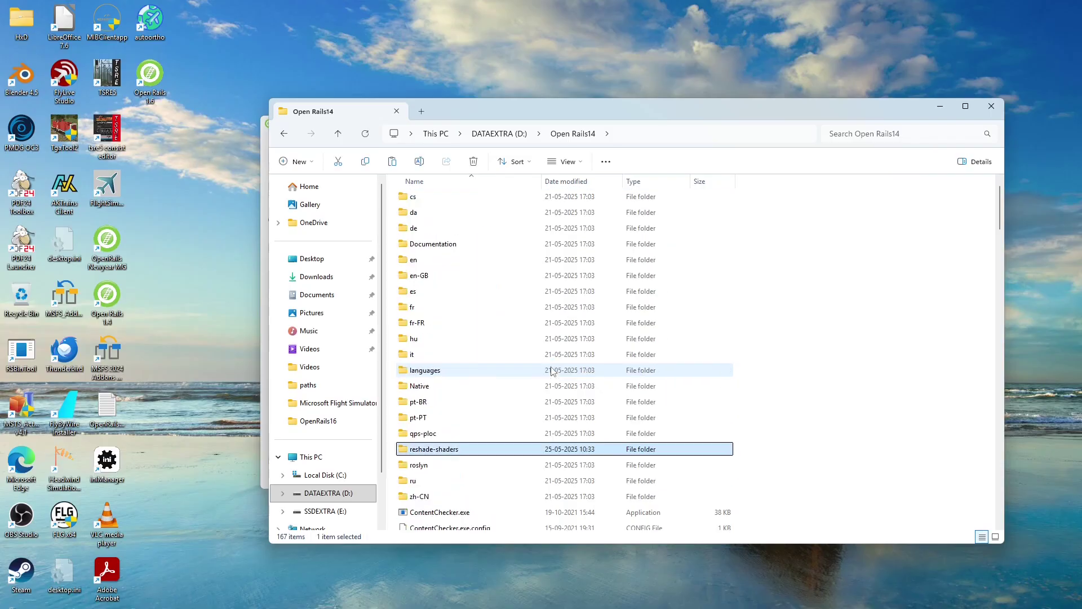
{"action": "key", "text": "r"}
{"action": "key", "text": "r"}
{"action": "key", "text": "r"}
{"action": "key", "text": "r"}
{"action": "key", "text": "r"}
{"action": "key", "text": "r"}
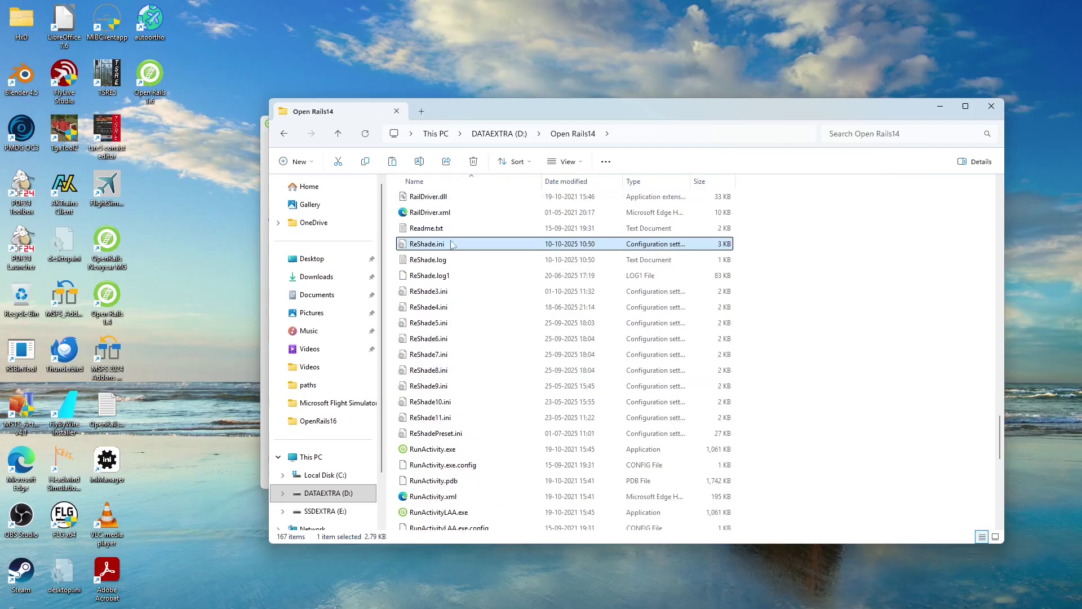
{"action": "scroll", "coordinate": [492, 319], "scroll_direction": "up", "scroll_amount": 3}
{"action": "scroll", "coordinate": [492, 319], "scroll_direction": "up", "scroll_amount": 2}
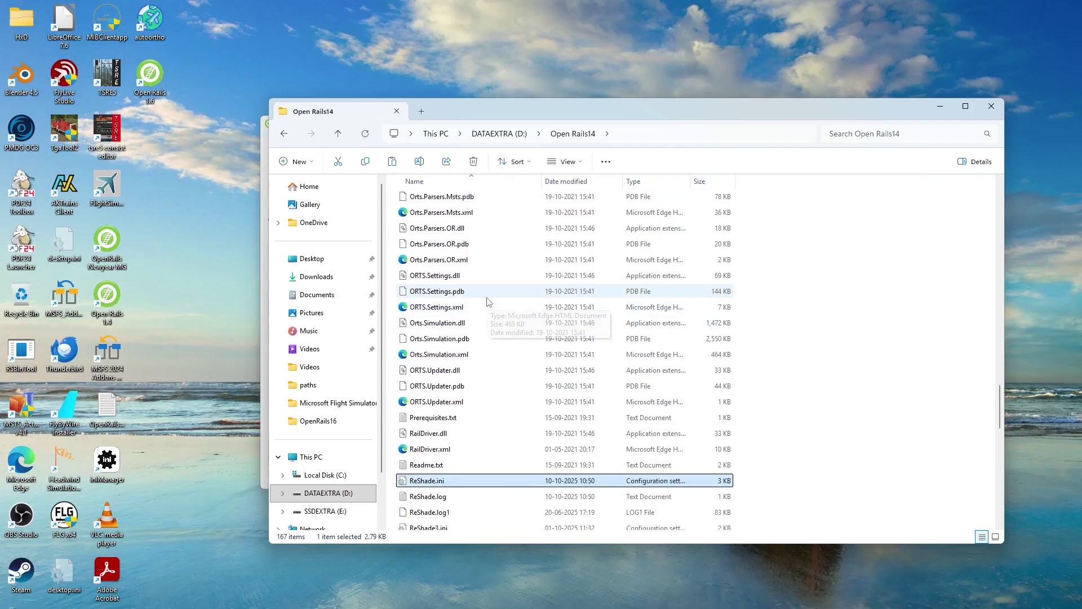
{"action": "scroll", "coordinate": [496, 324], "scroll_direction": "down", "scroll_amount": 9}
{"action": "scroll", "coordinate": [503, 333], "scroll_direction": "down", "scroll_amount": 6}
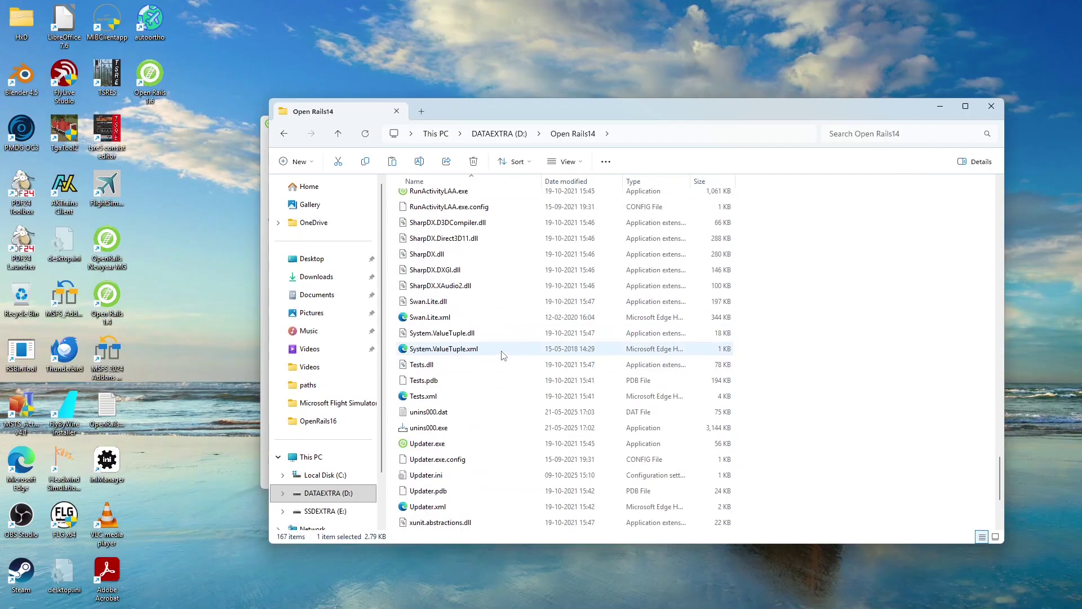
{"action": "scroll", "coordinate": [506, 357], "scroll_direction": "up", "scroll_amount": 20}
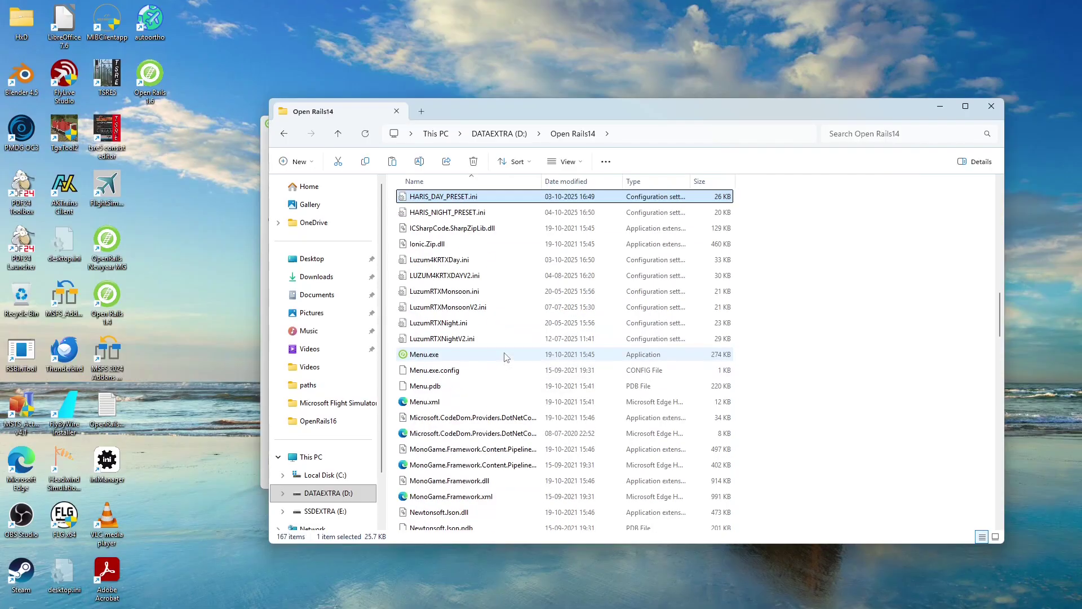
{"action": "left_click", "coordinate": [490, 197]}
{"action": "left_click", "coordinate": [491, 212], "text": "ctrl"}
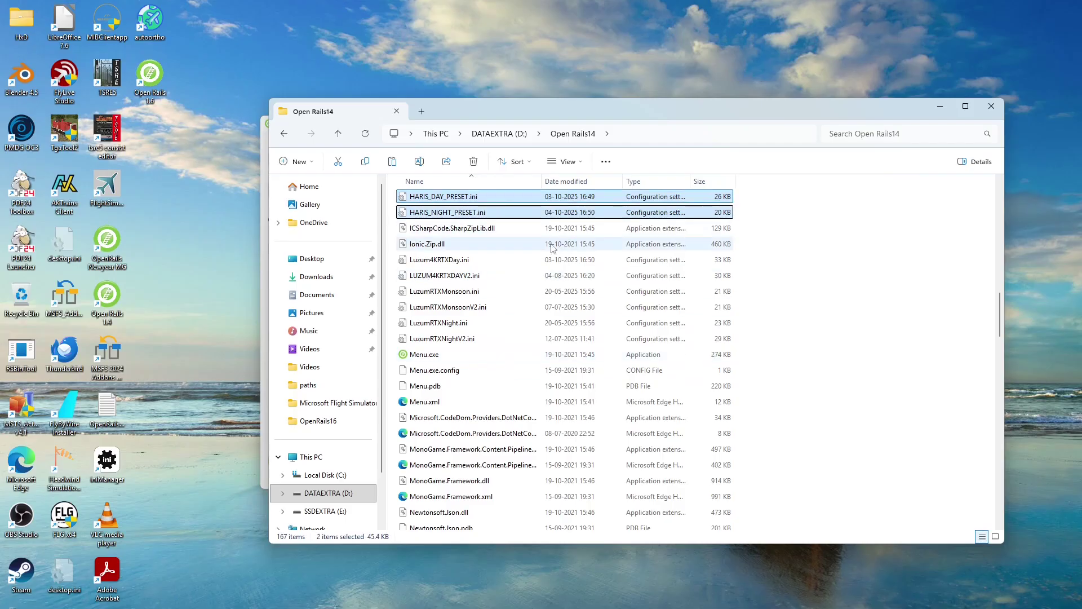
- Paste both presets into D:\OpenRails16, replacing existing copies, and close Explorer
{"action": "left_click", "coordinate": [284, 135]}
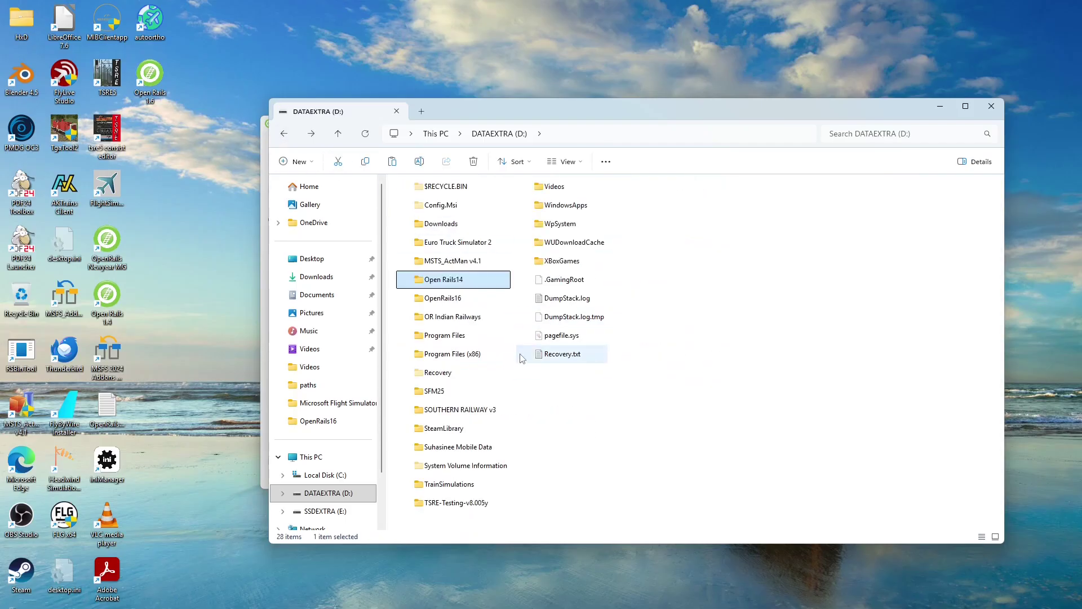
{"action": "double_click", "coordinate": [451, 297]}
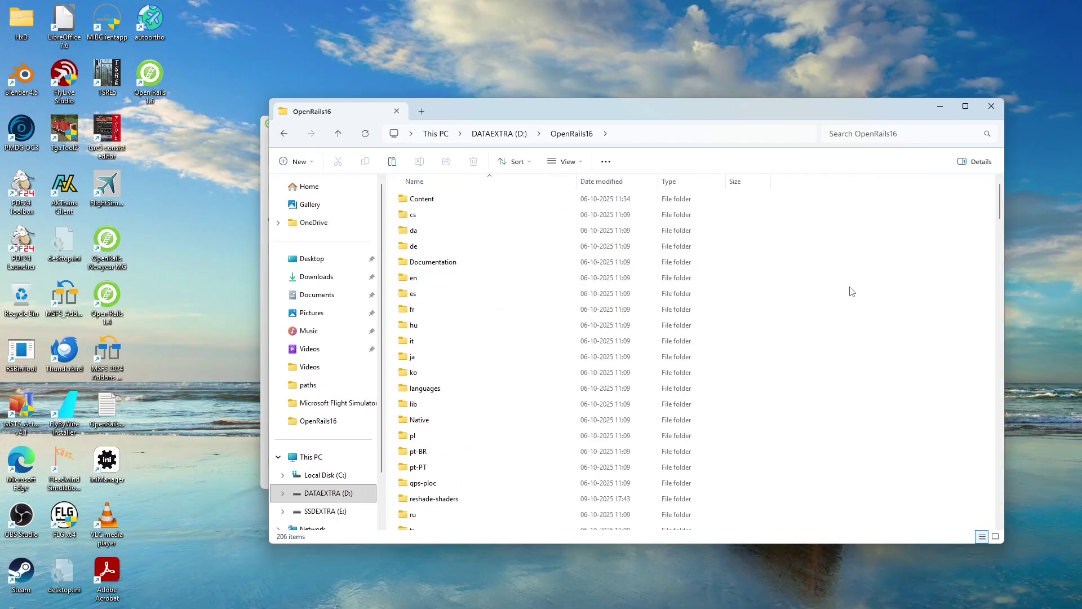
{"action": "key", "text": "ctrl+v"}
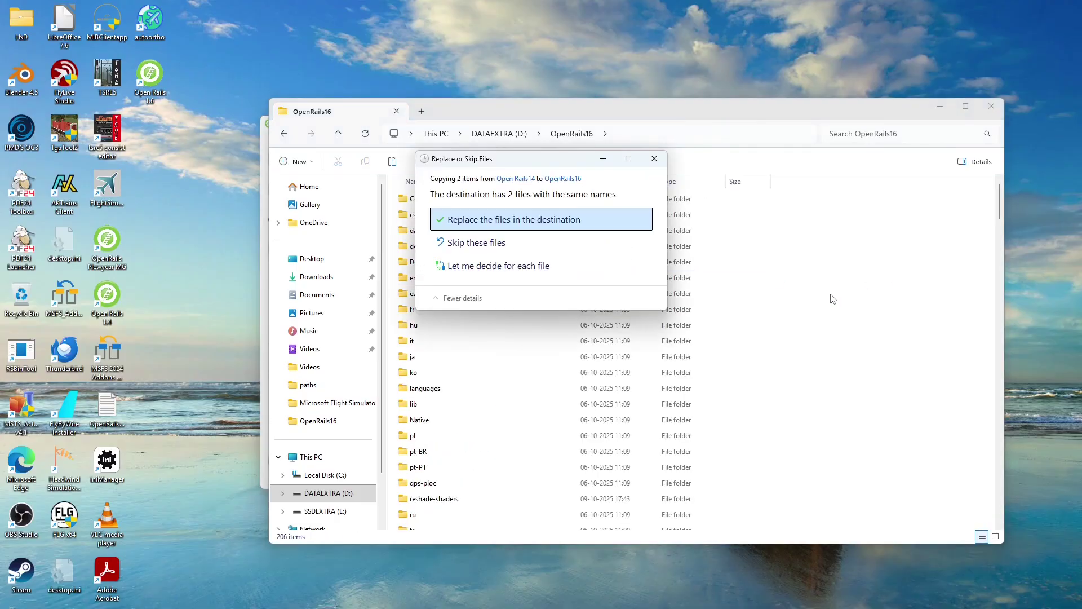
{"action": "left_click", "coordinate": [517, 220]}
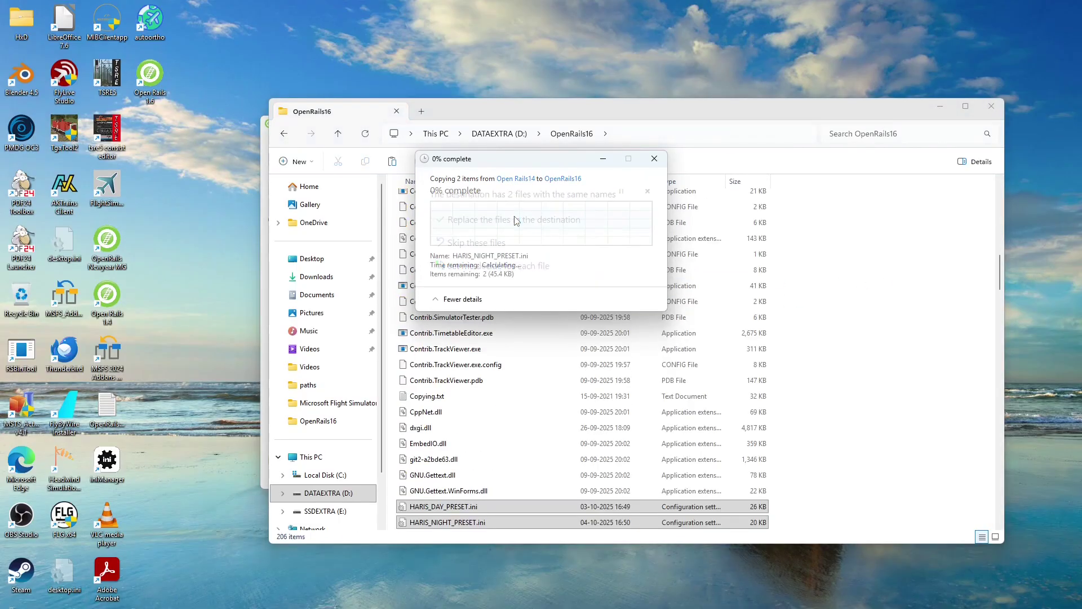
{"action": "left_click", "coordinate": [916, 322]}
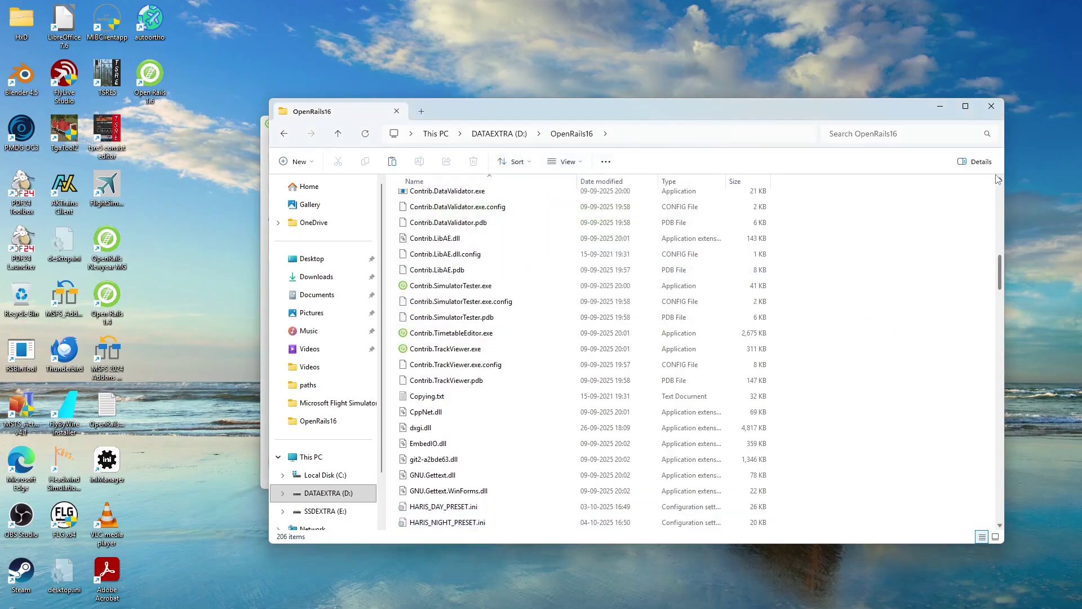
{"action": "left_click", "coordinate": [992, 106]}
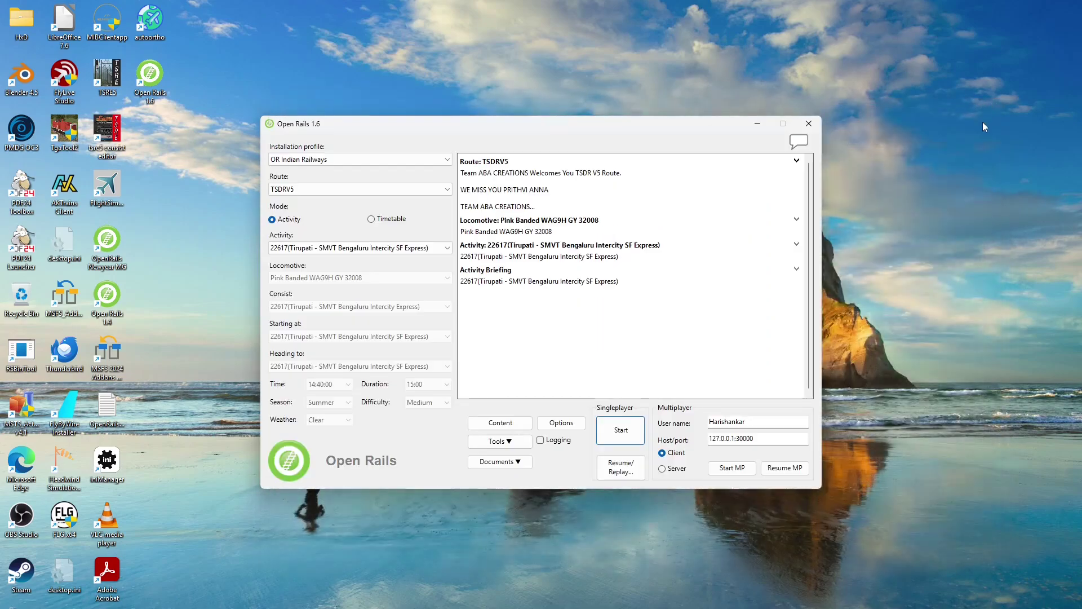
- Start the TSDRV5 Tirupati–Bengaluru activity and bring up the ReShade overlay with Shift+F2
{"action": "left_click", "coordinate": [627, 430]}
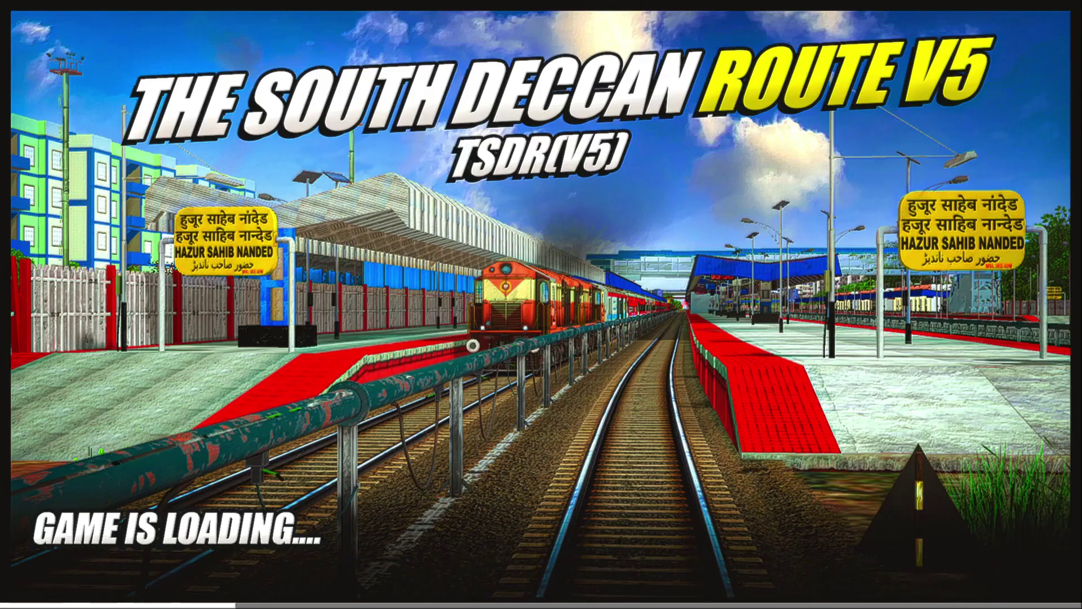
{"action": "key", "text": "shift+F2"}
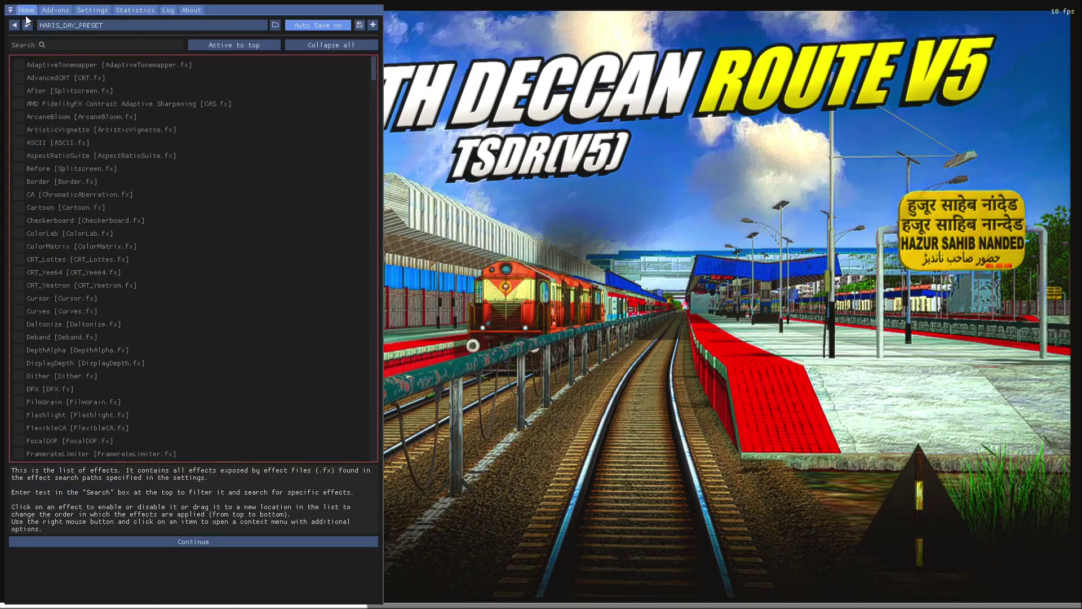
- Inspect ReShade's Settings tab: start-up preset and D:\OpenRails16\reshade-shaders search paths
{"action": "left_click", "coordinate": [100, 14]}
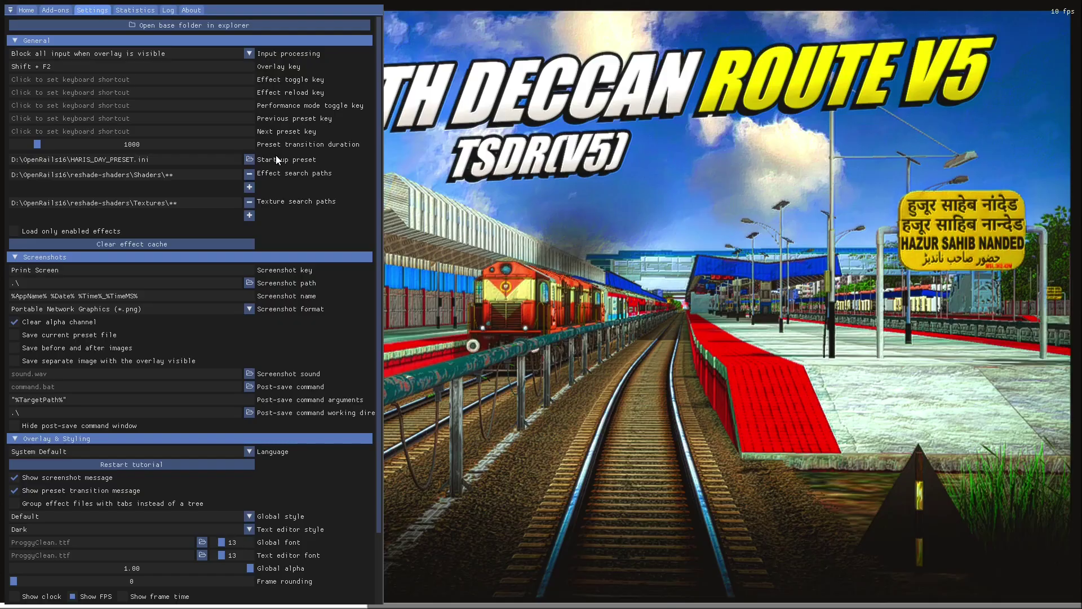
{"action": "mouse_move", "coordinate": [255, 160]}
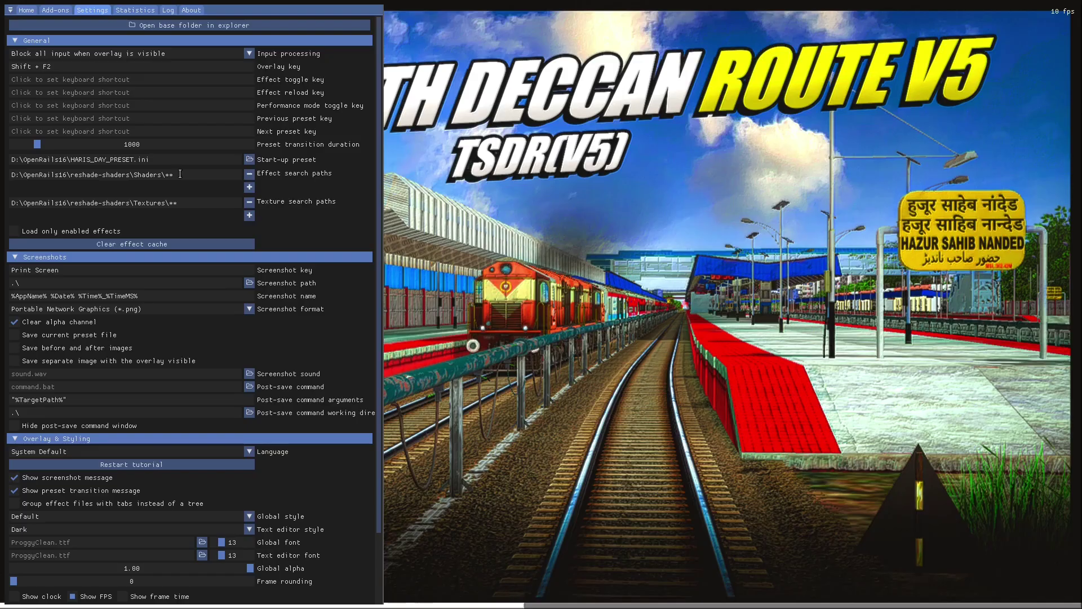
{"action": "mouse_move", "coordinate": [249, 113]}
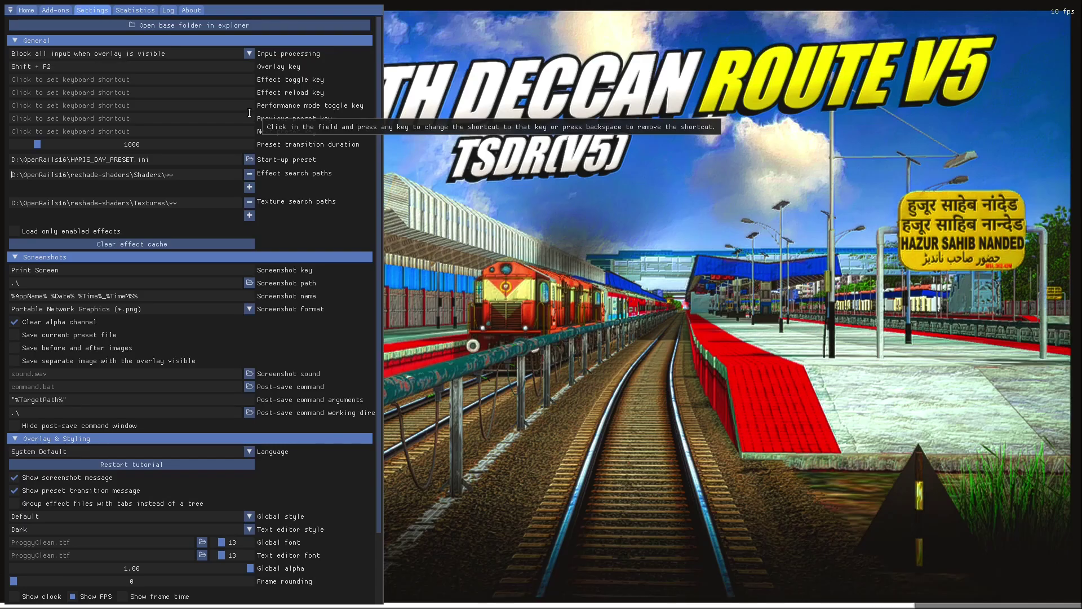
{"action": "key", "text": "ctrl+a"}
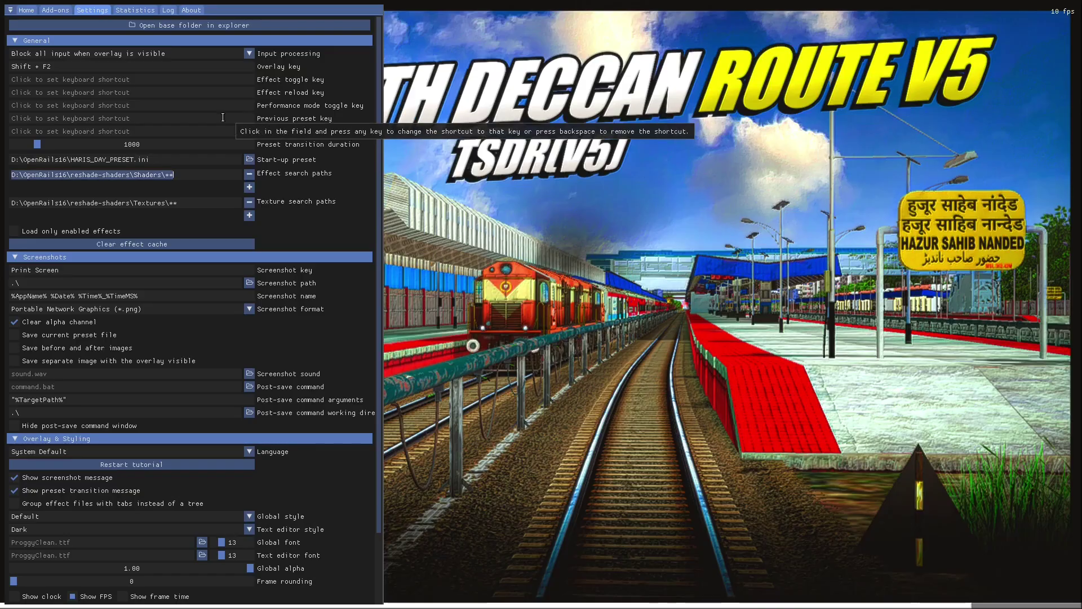
{"action": "left_click", "coordinate": [214, 201]}
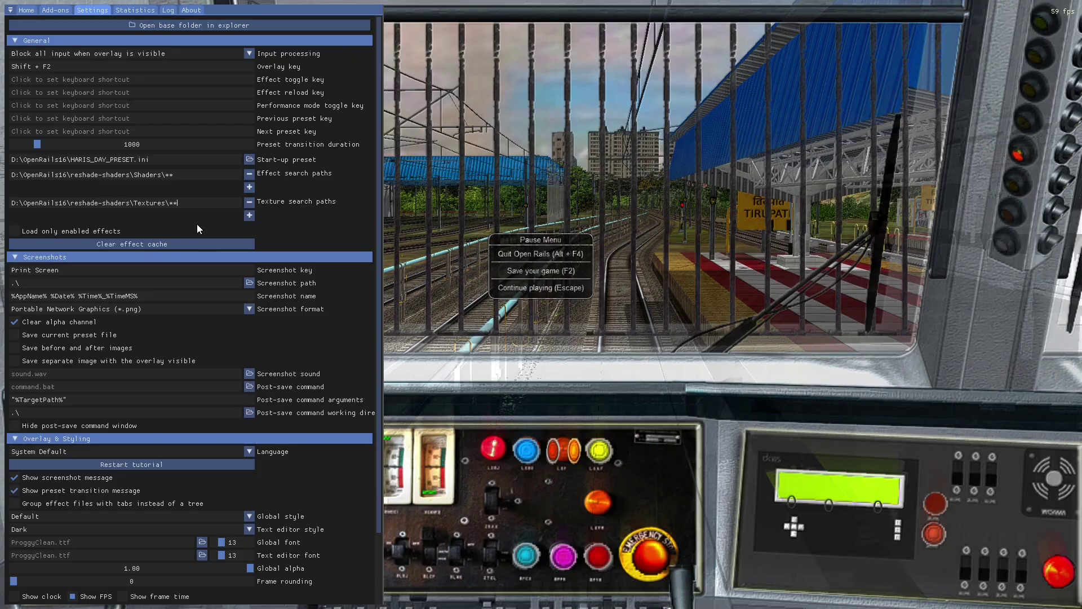
- Hide the ReShade overlay, quit the game, and close the Open Rails 1.6 launcher
{"action": "key", "text": "shift+F2"}
{"action": "left_click", "coordinate": [526, 253]}
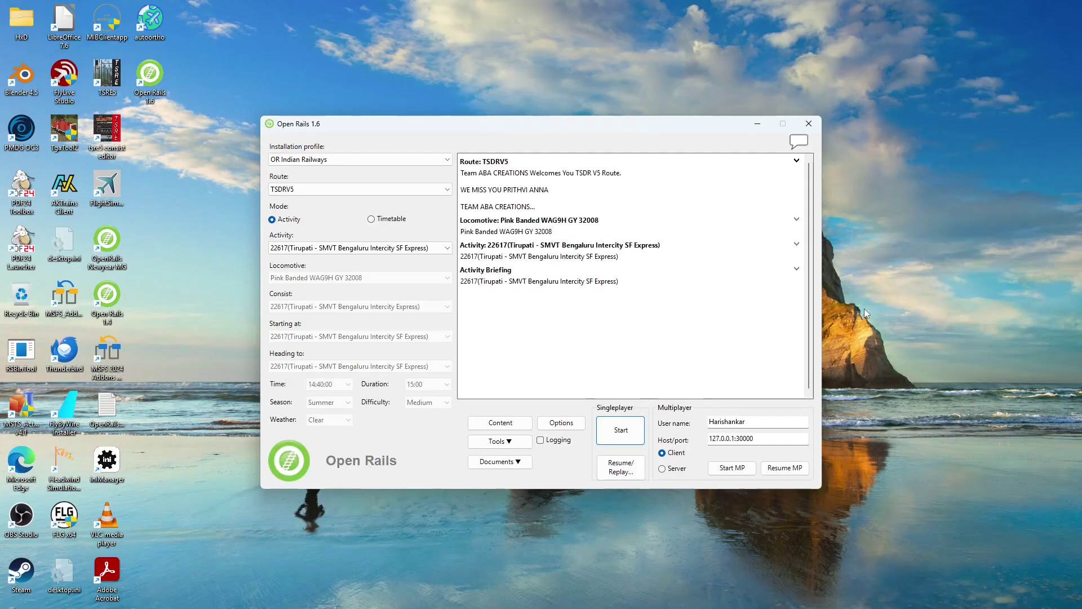
{"action": "left_click", "coordinate": [808, 123]}
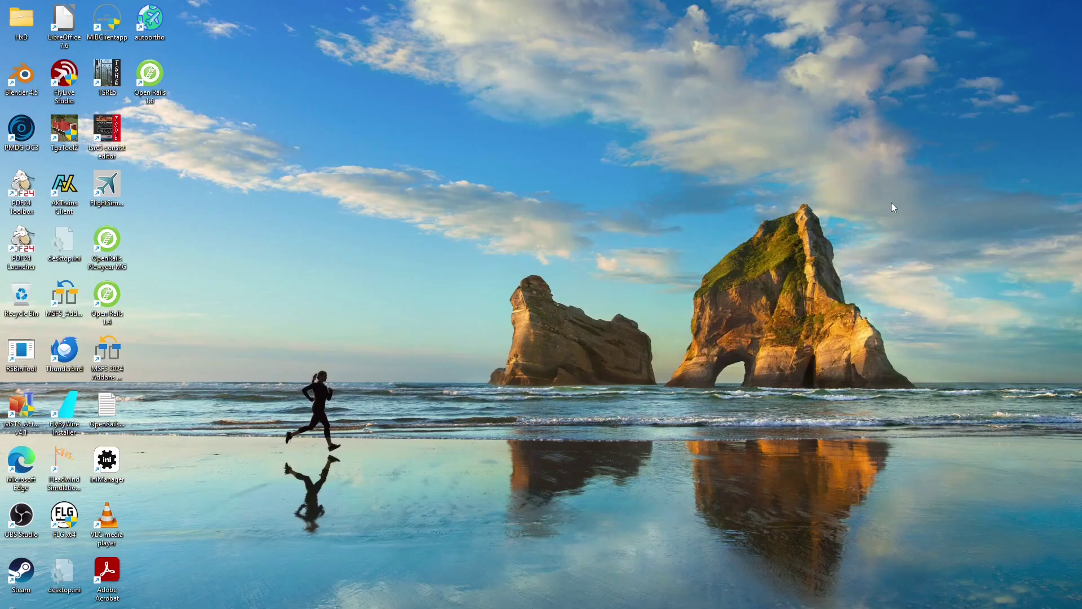